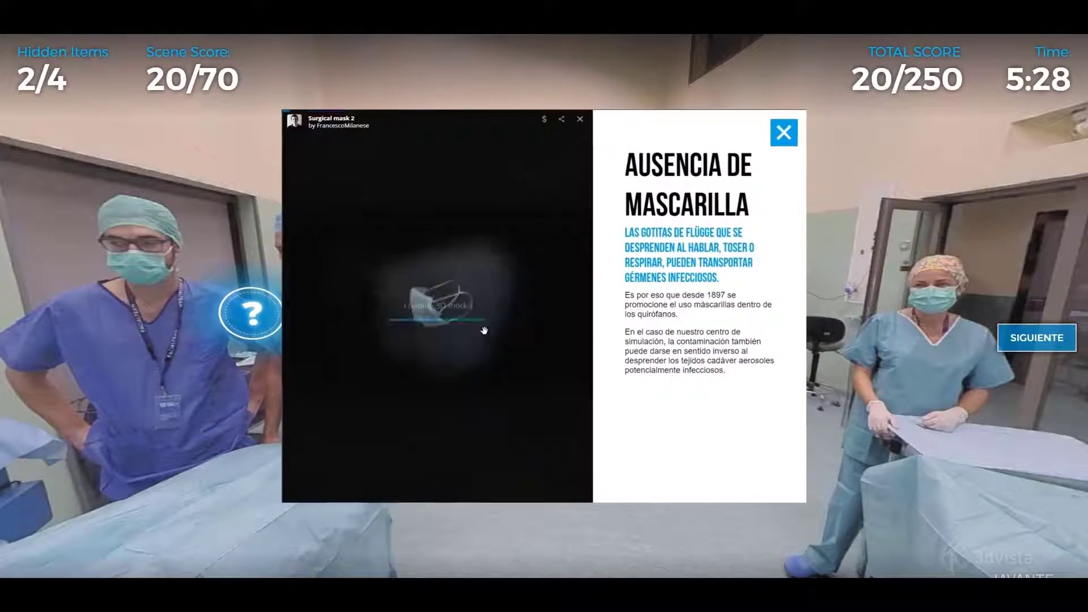
# Rotate the 3D mask model in the sample tour to inspect it.
pyautogui.moveTo(483, 330); pyautogui.dragTo(583, 325)
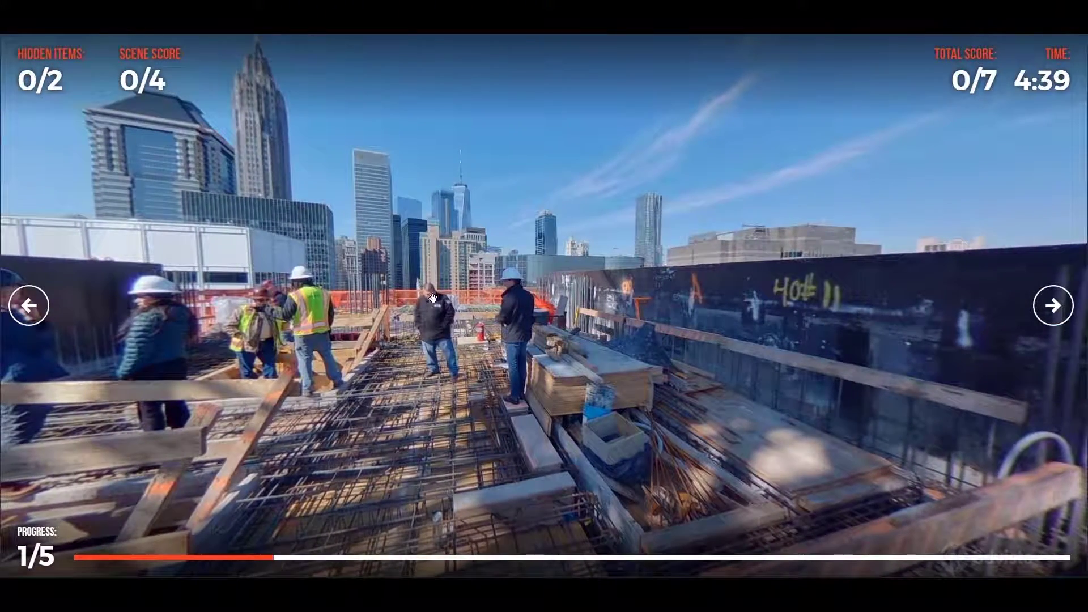
pyautogui.moveTo(432, 296)
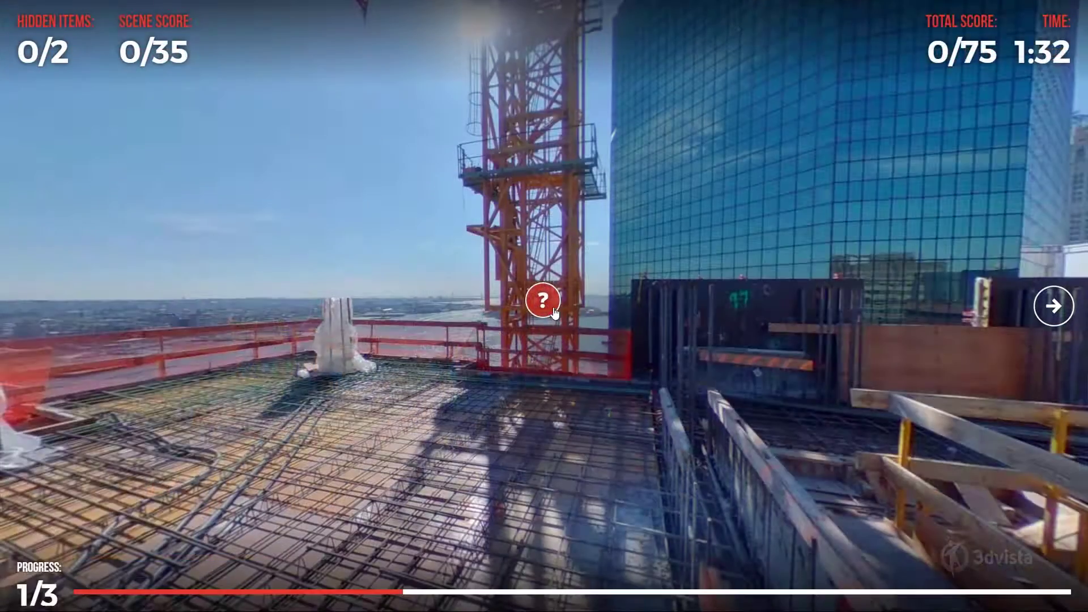
pyautogui.moveTo(552, 307)
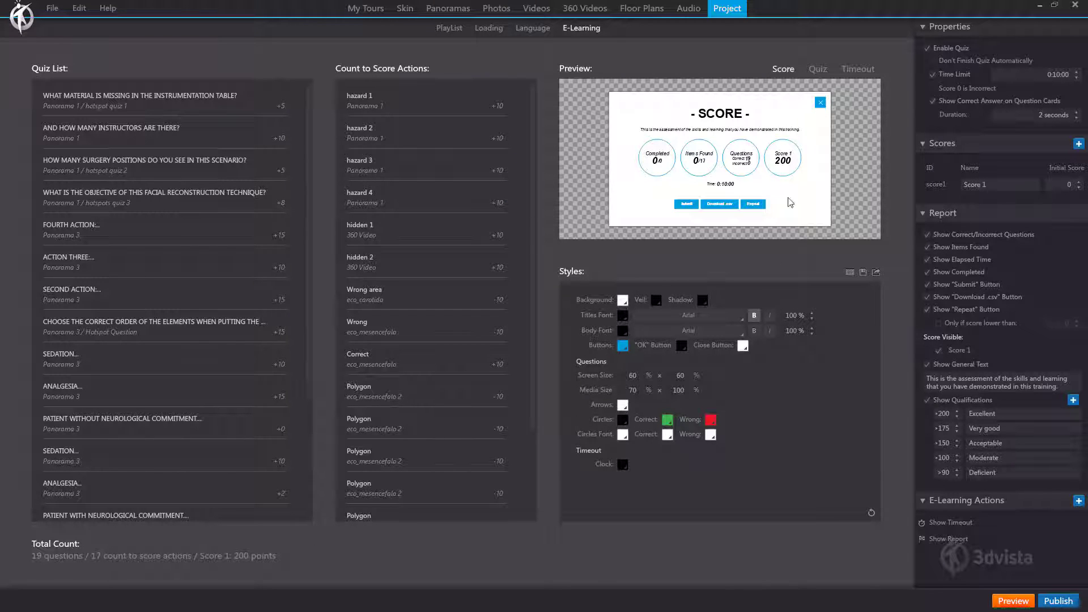
pyautogui.click(816, 70)
pyautogui.click(783, 71)
pyautogui.click(857, 70)
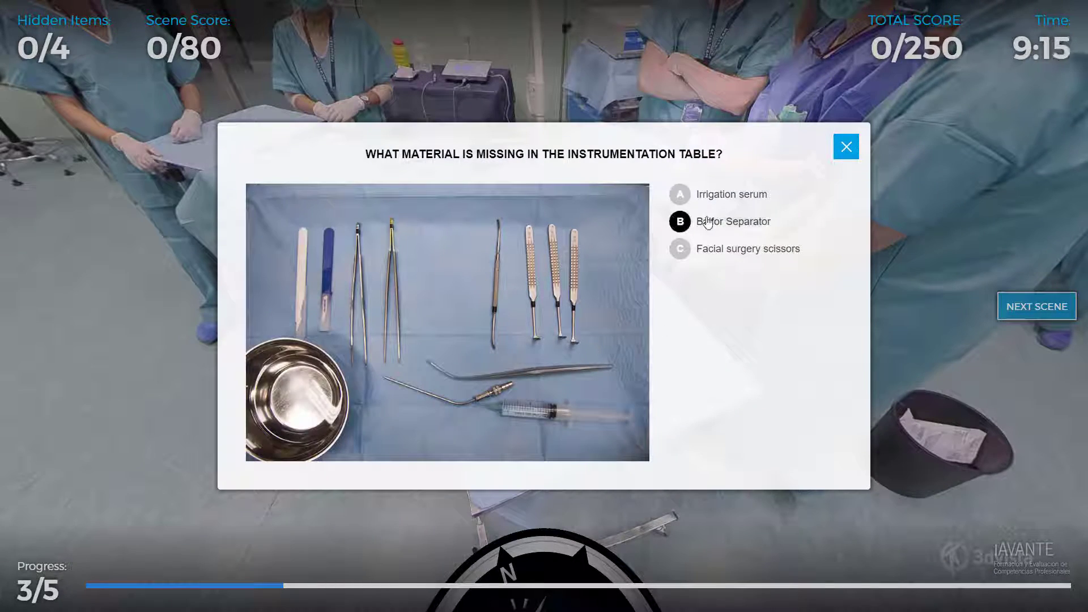
pyautogui.click(703, 222)
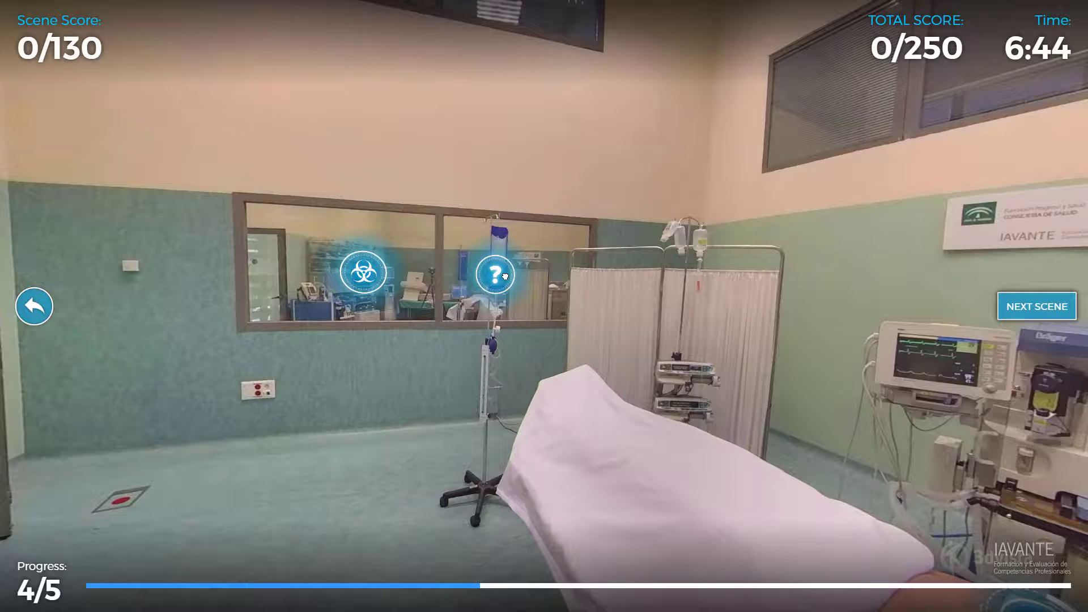
pyautogui.click(503, 276)
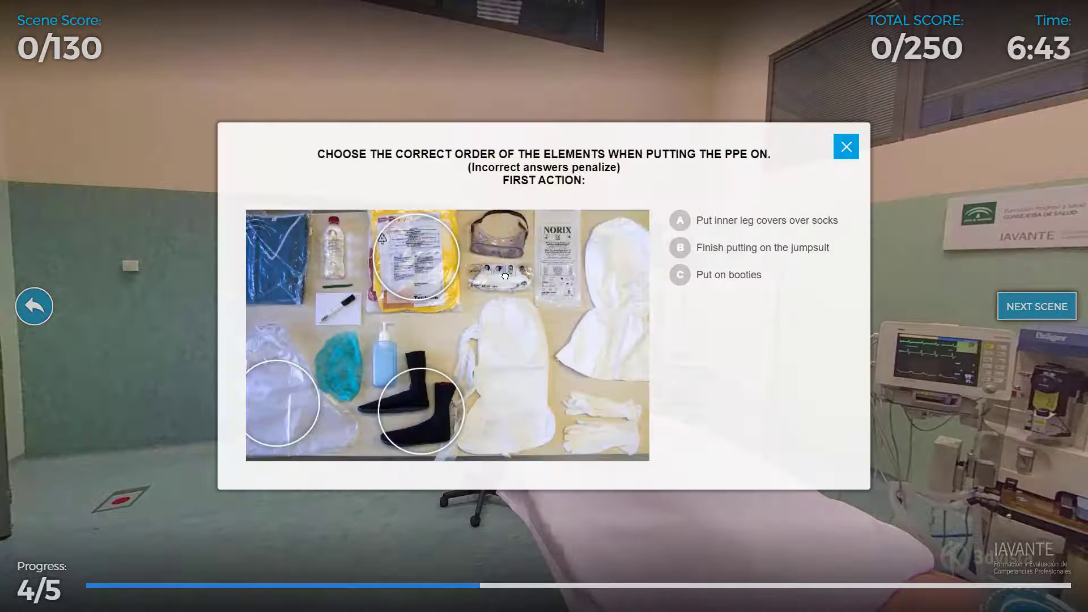
pyautogui.click(710, 252)
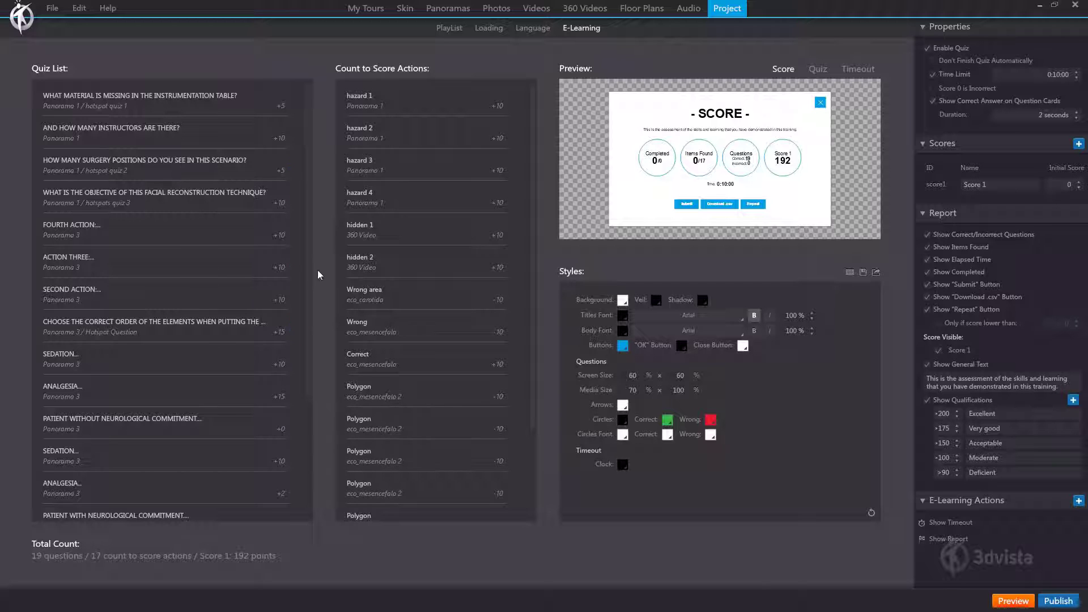
pyautogui.moveTo(310, 212); pyautogui.dragTo(311, 138)
# Lower answer B of the facial reconstruction question from 10 to 8 points.
pyautogui.click(296, 201)
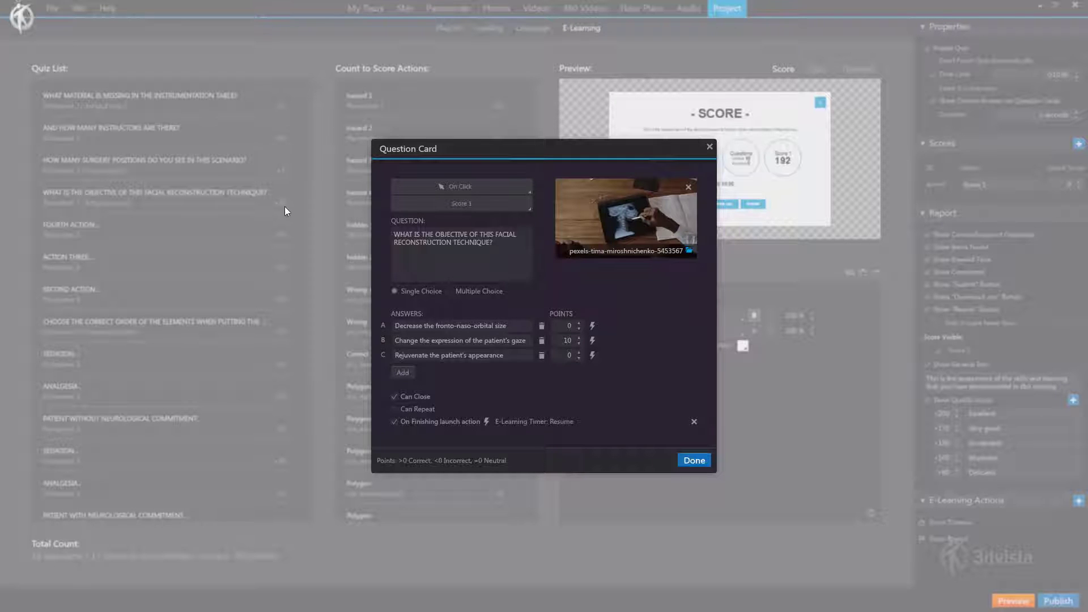
pyautogui.click(579, 343)
pyautogui.click(579, 343)
pyautogui.click(696, 459)
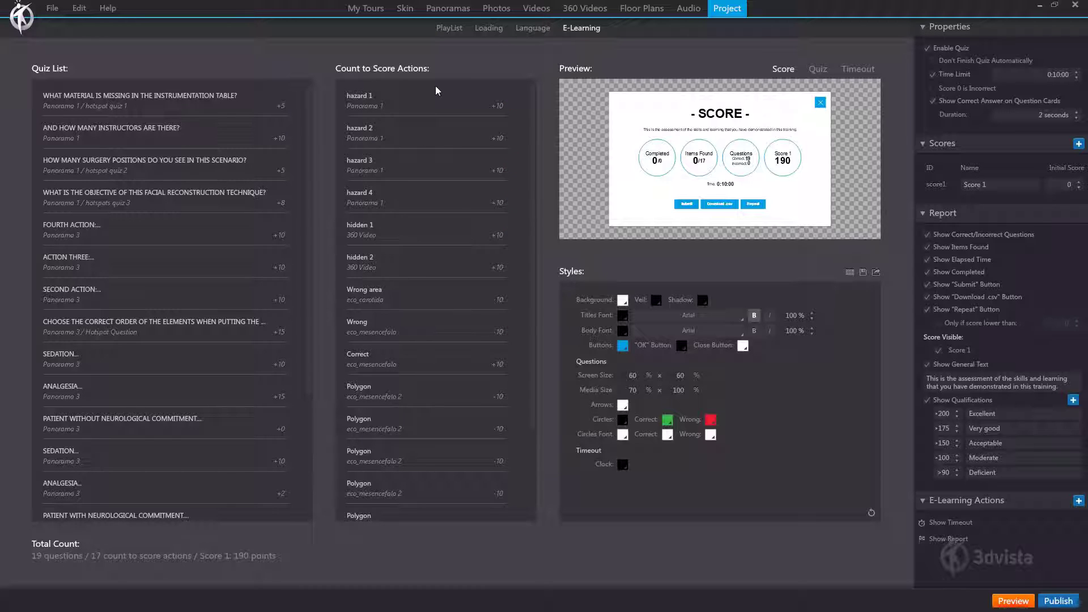
pyautogui.moveTo(532, 100)
pyautogui.mouseDown()
pyautogui.moveTo(537, 213)
pyautogui.moveTo(537, 79)
pyautogui.mouseUp()
pyautogui.click(513, 167)
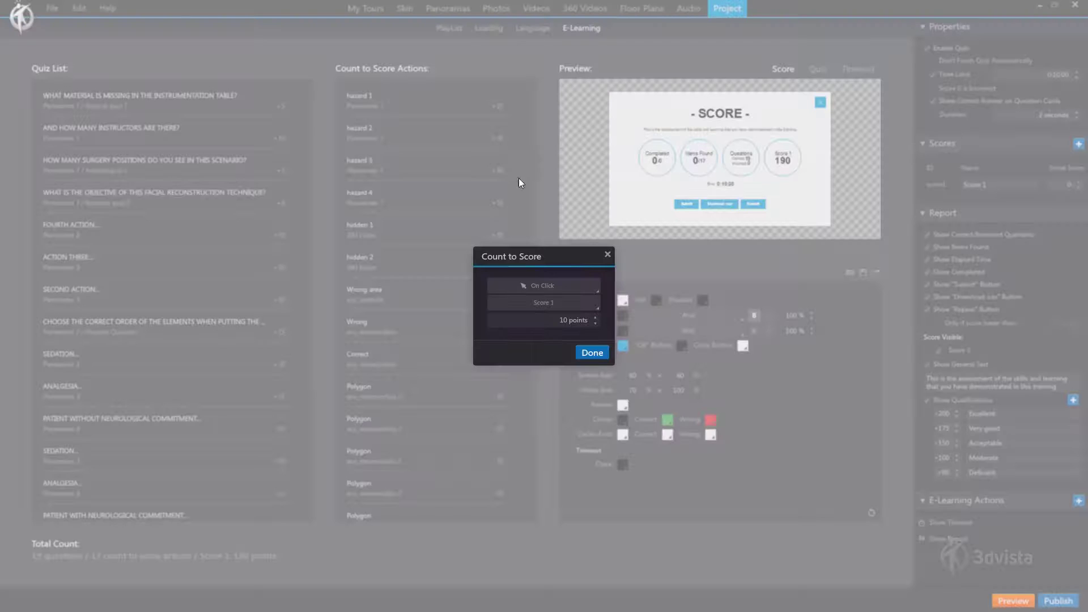
pyautogui.click(584, 321)
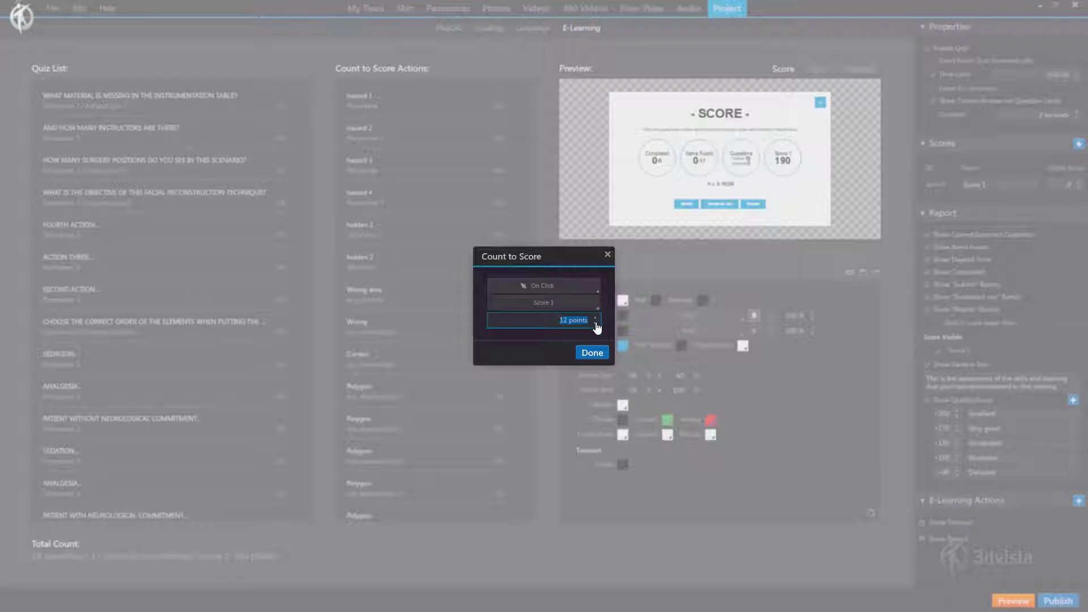
pyautogui.click(591, 353)
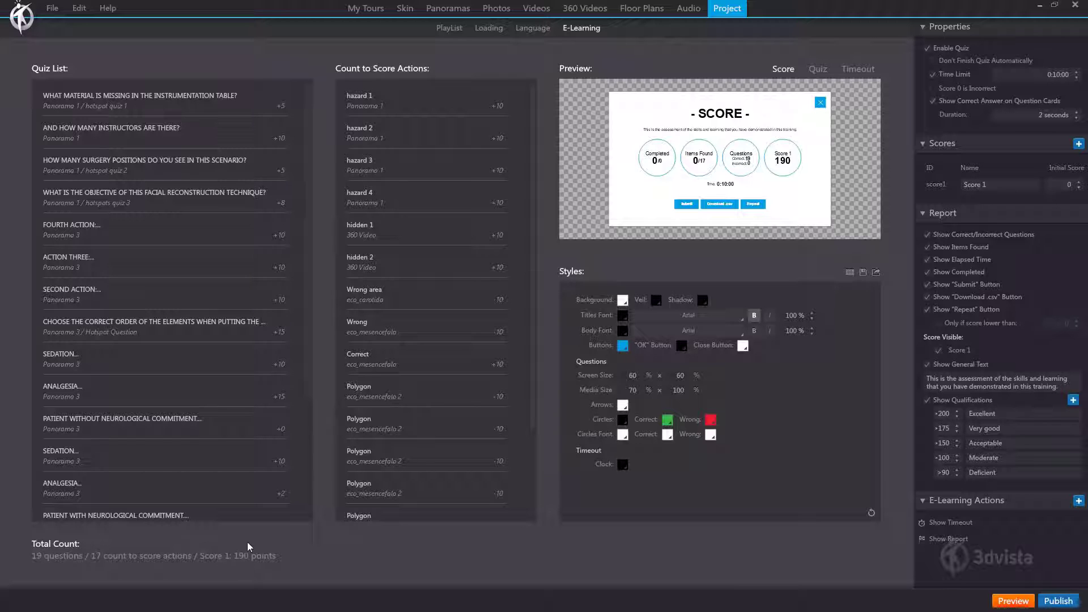
# Make answer B of the FOURTH ACTION question worth 15 points.
pyautogui.click(295, 230)
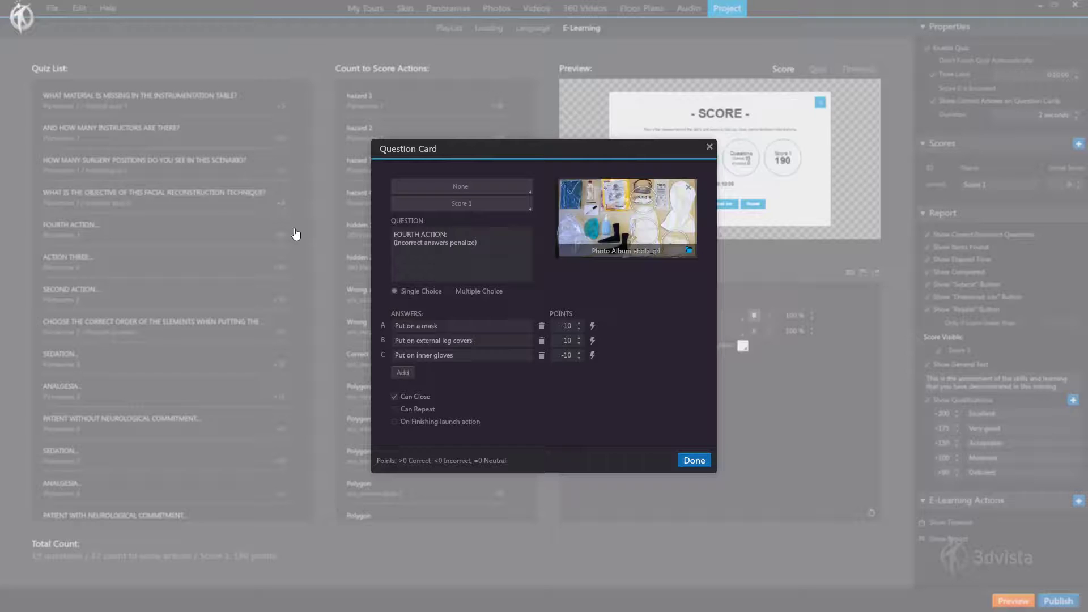
pyautogui.doubleClick(567, 340)
pyautogui.click(693, 460)
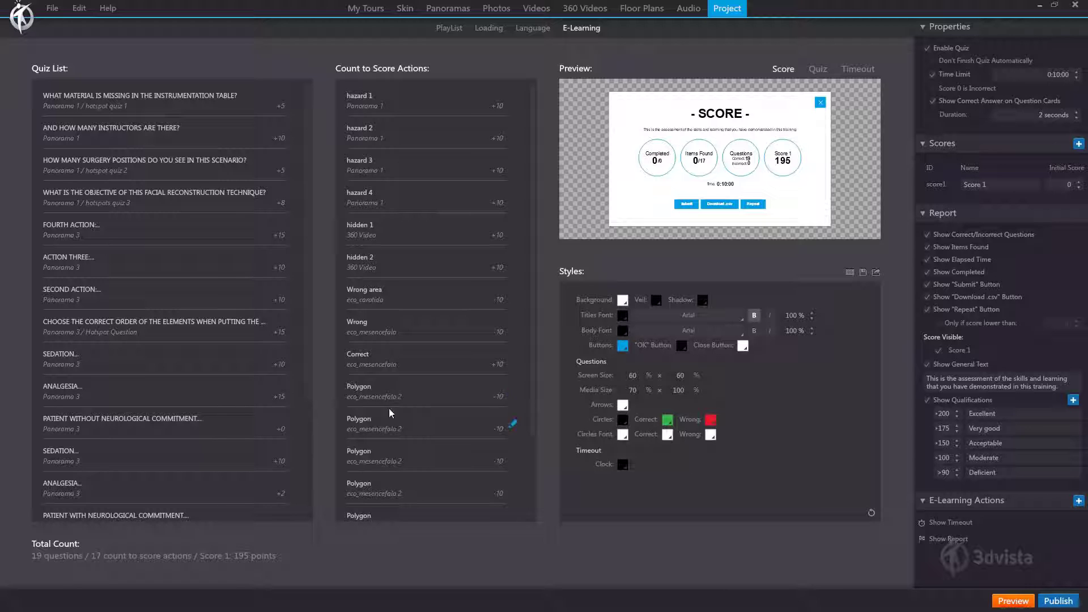
# Make answer B of the SECOND ACTION question worth 15 points.
pyautogui.click(295, 297)
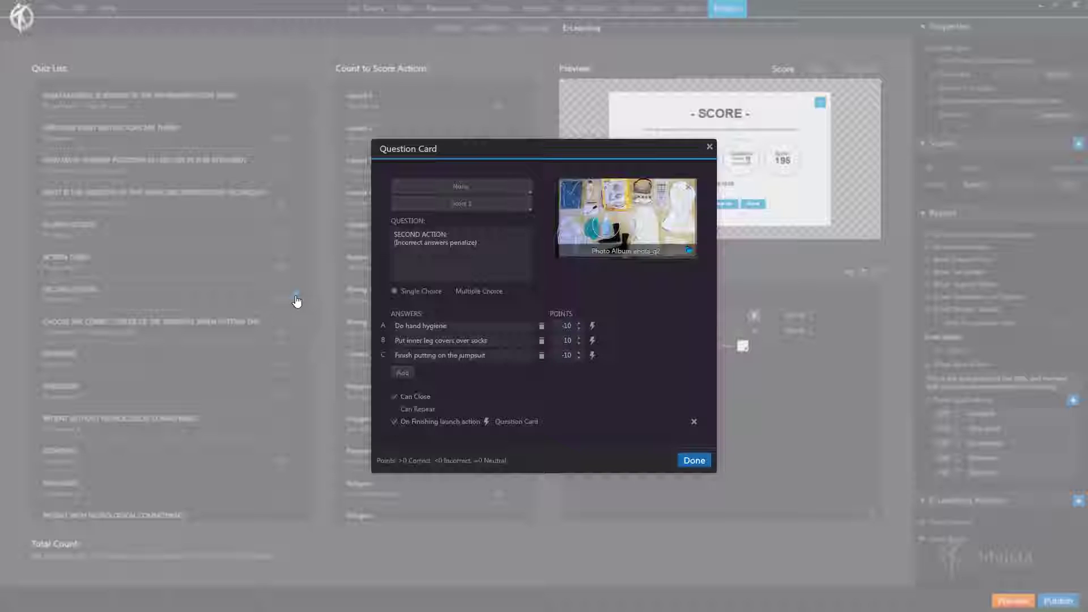
pyautogui.doubleClick(567, 340)
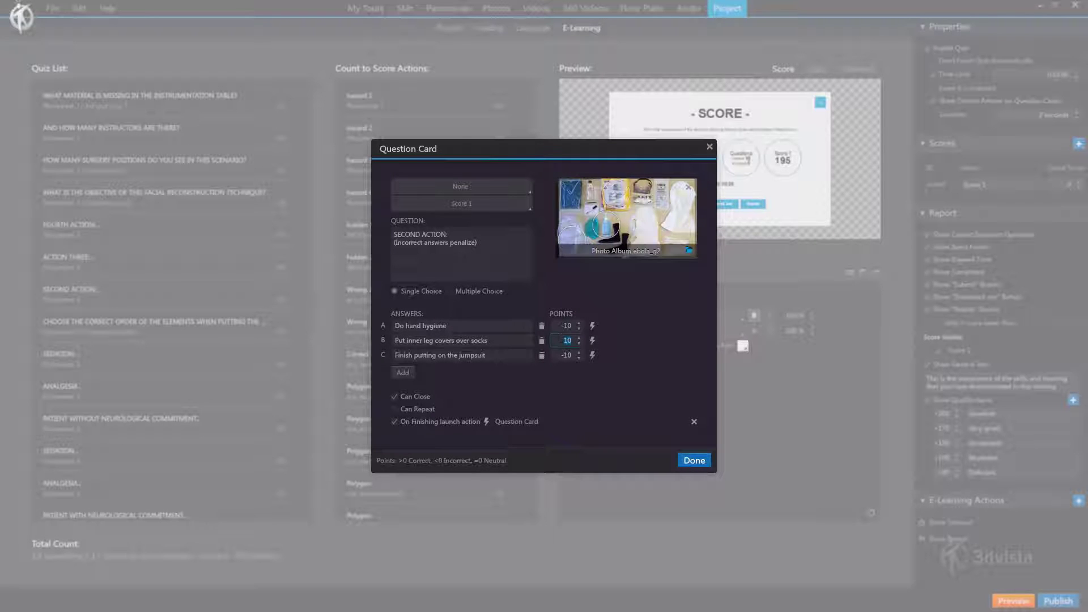
pyautogui.click(686, 460)
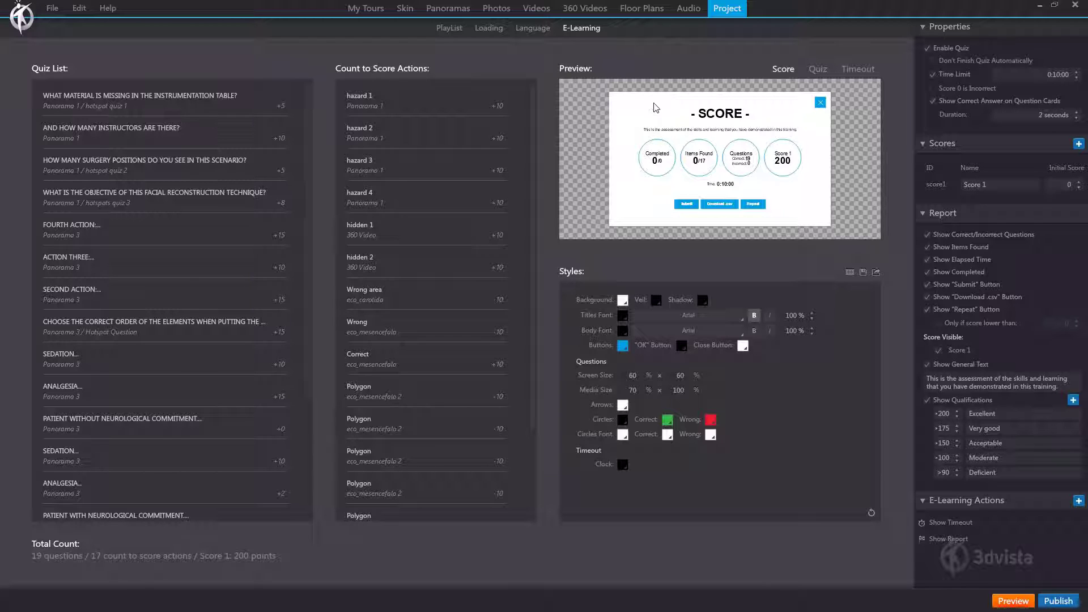
pyautogui.click(816, 71)
pyautogui.click(865, 73)
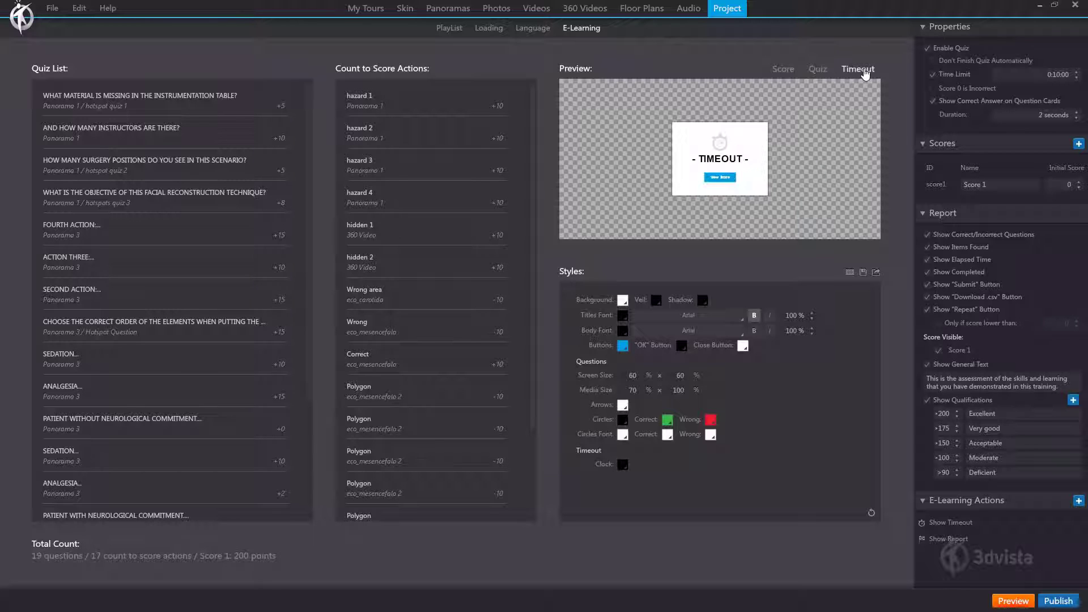
pyautogui.click(783, 69)
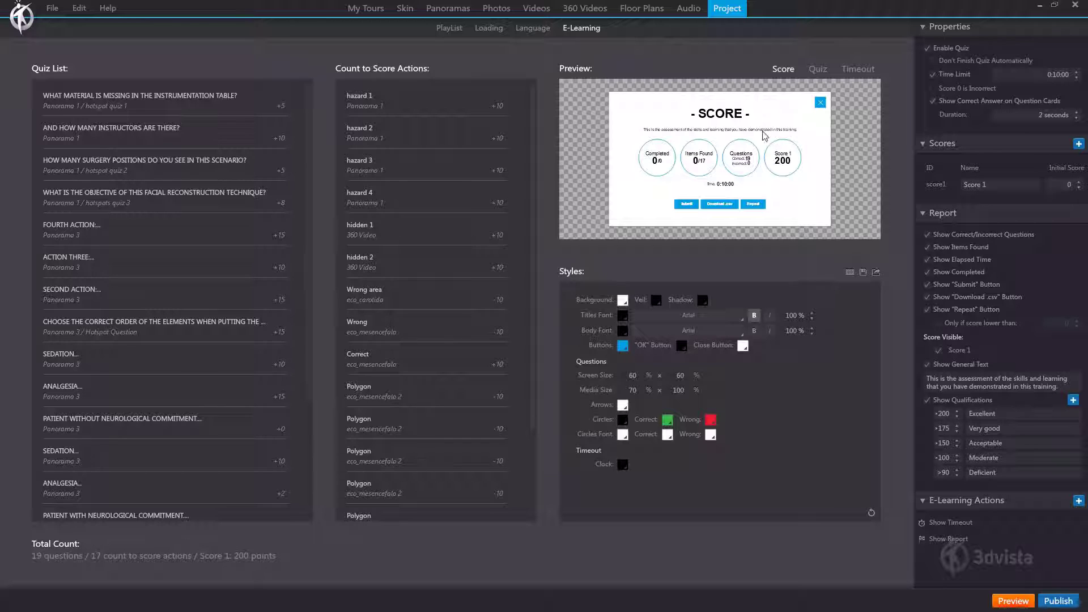
pyautogui.click(927, 234)
pyautogui.click(928, 247)
pyautogui.click(927, 259)
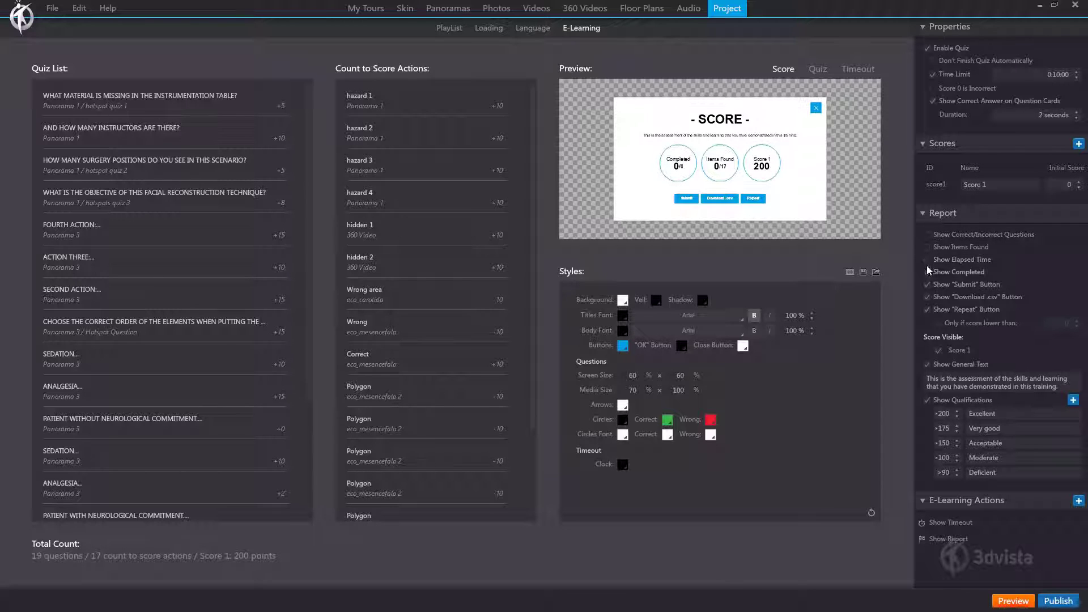
pyautogui.click(927, 272)
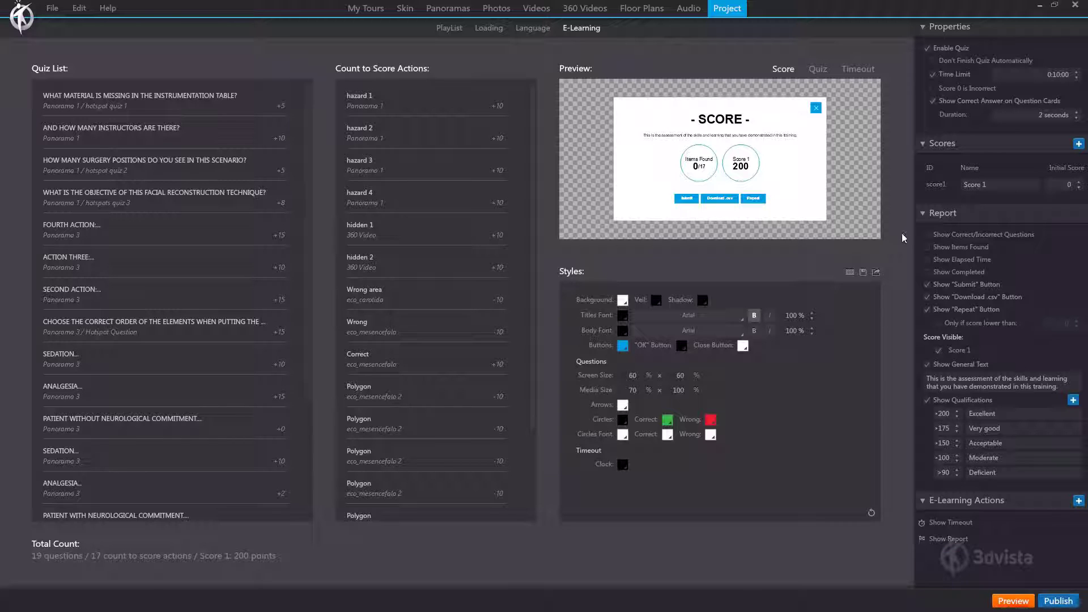
pyautogui.click(927, 235)
pyautogui.click(928, 248)
pyautogui.click(927, 259)
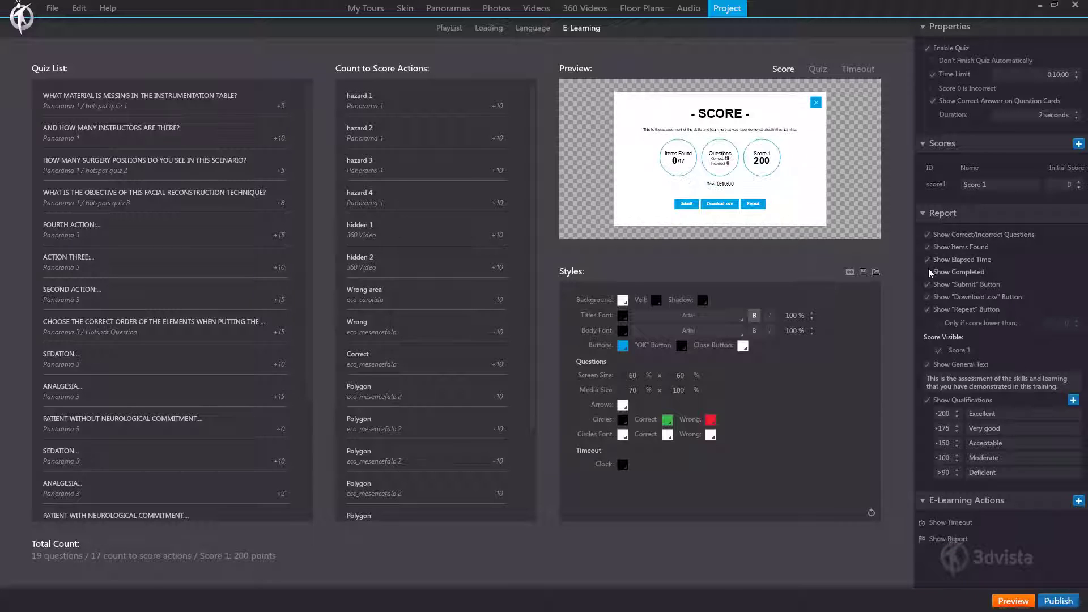
pyautogui.click(927, 272)
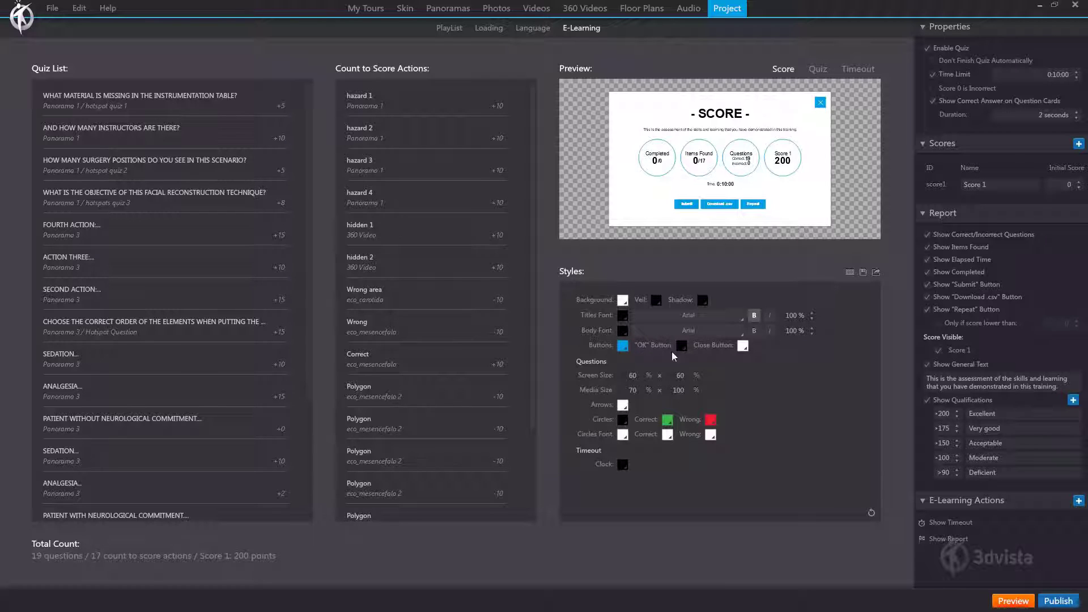
pyautogui.click(818, 69)
pyautogui.click(857, 68)
pyautogui.click(782, 70)
pyautogui.click(817, 72)
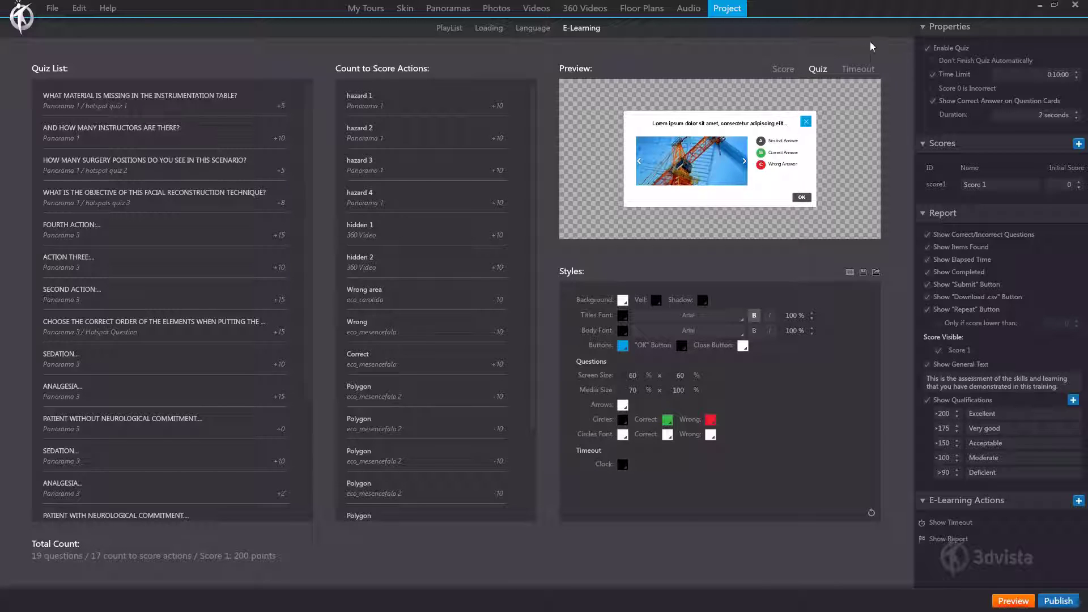
pyautogui.click(859, 69)
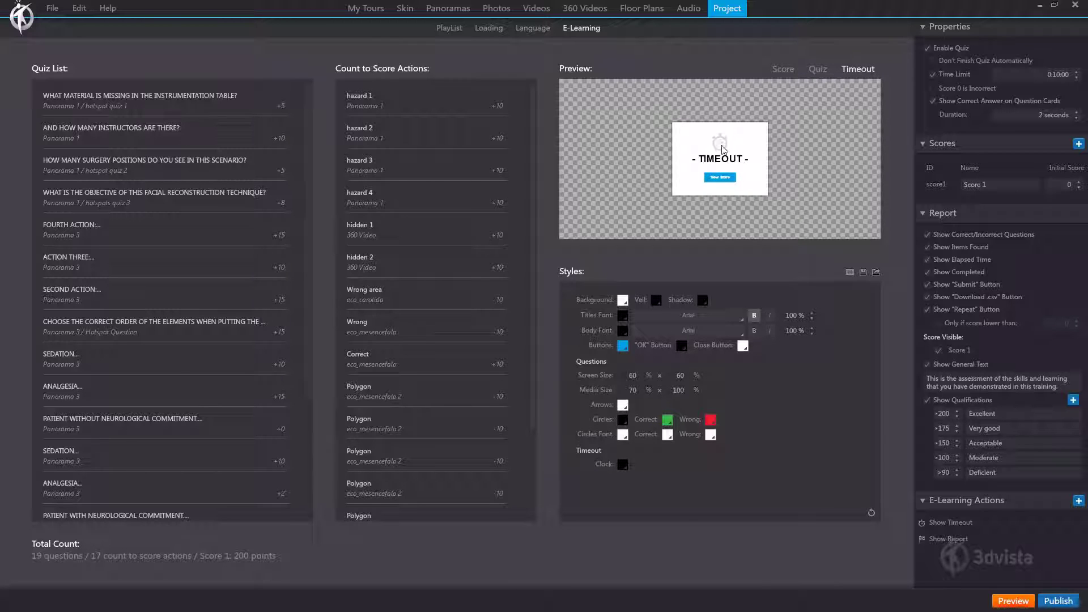
pyautogui.click(783, 71)
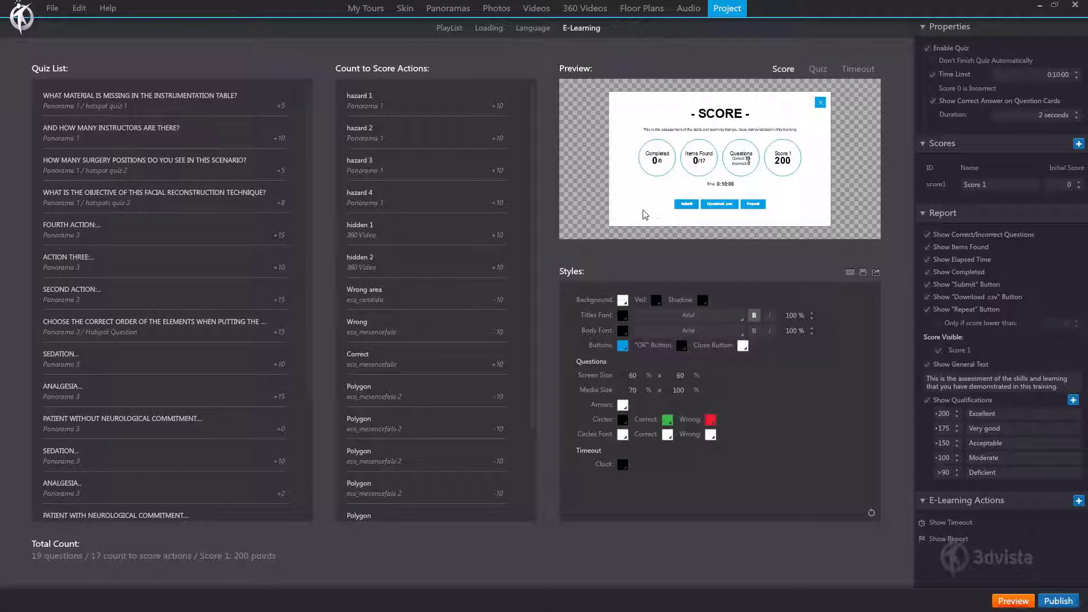
# Set the score window's background colour to navy hex 232c59.
pyautogui.click(623, 302)
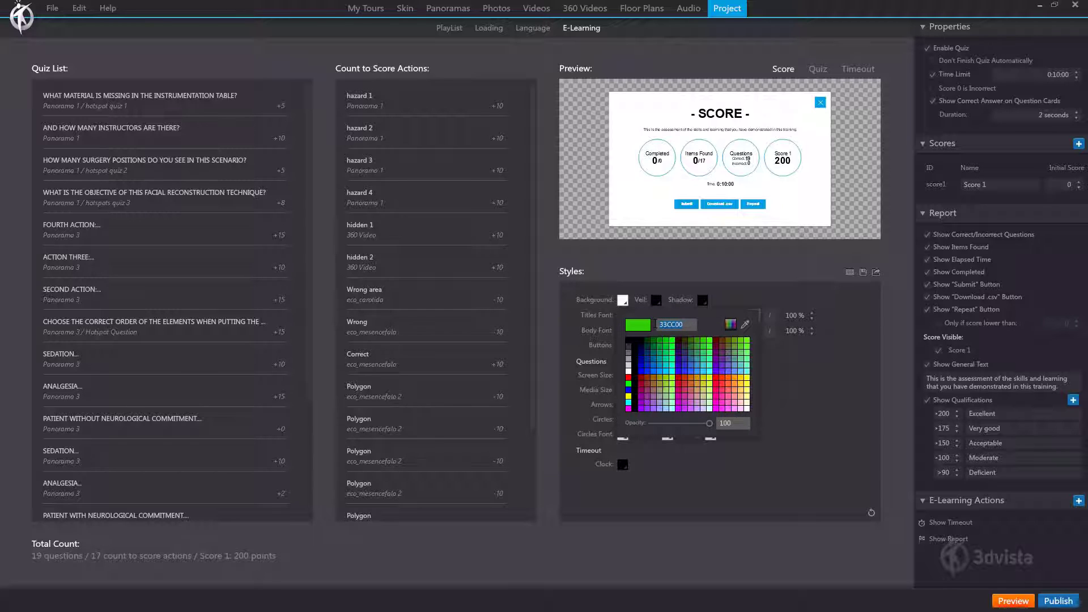
pyautogui.write('232c59')
pyautogui.press('Return')
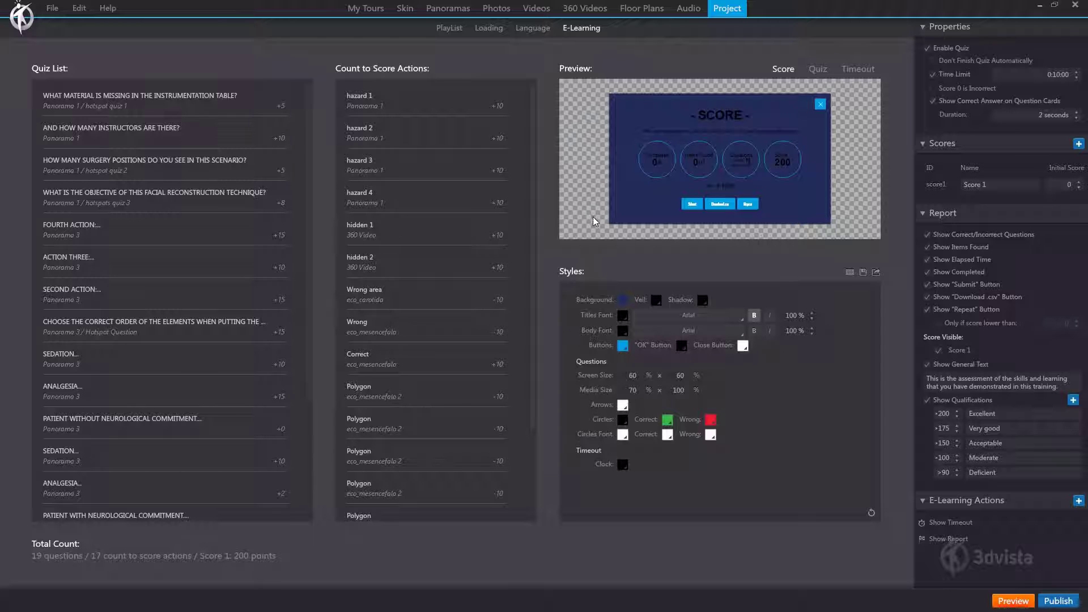
# Tint the veil pale cyan (CCFFFF) at 90% opacity.
pyautogui.click(656, 294)
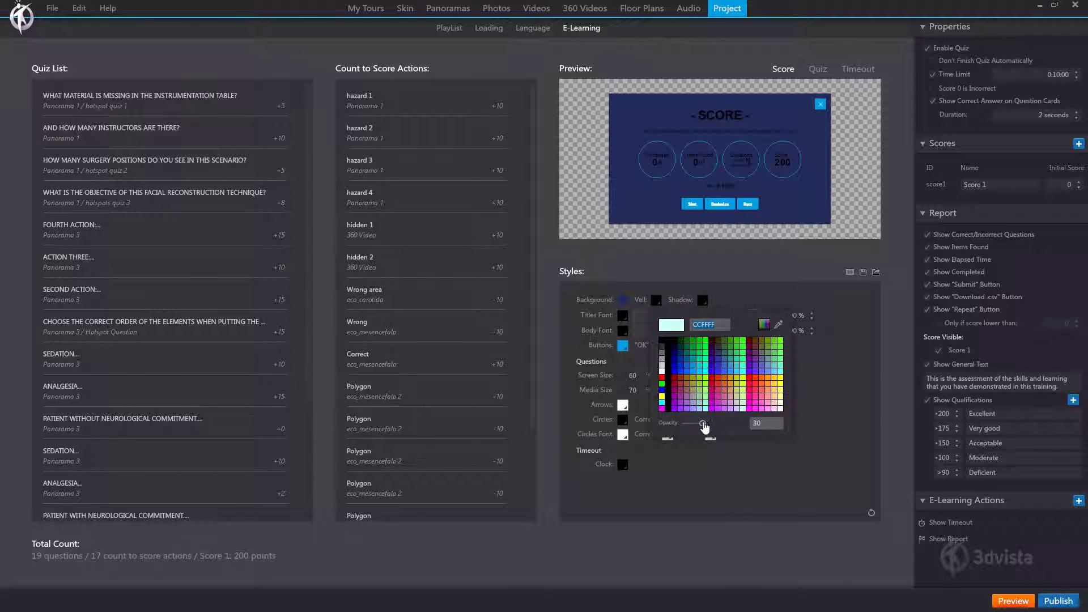
pyautogui.moveTo(703, 425); pyautogui.dragTo(735, 428)
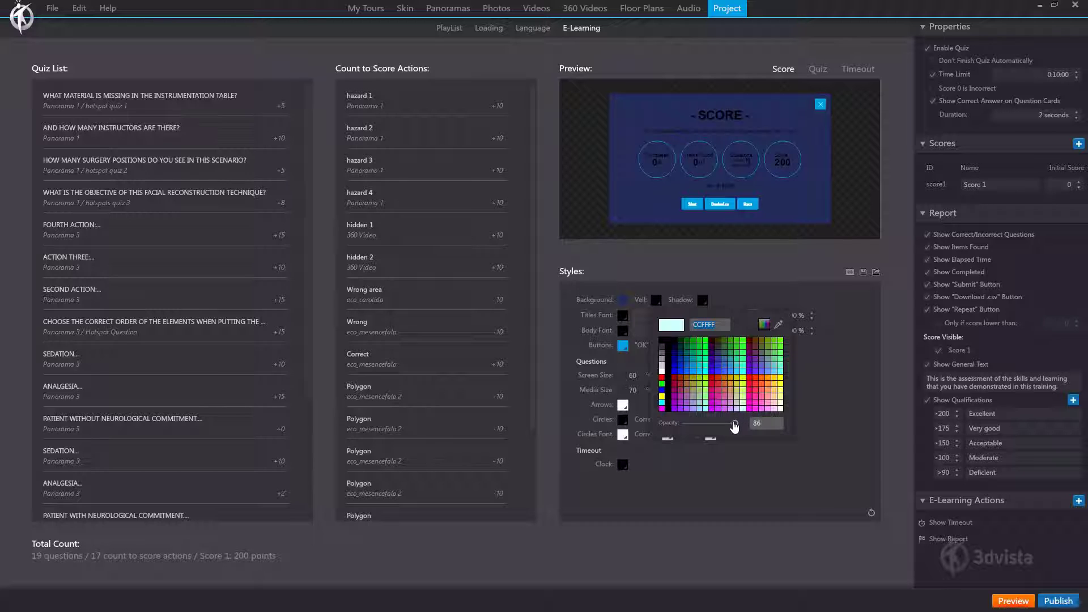
pyautogui.doubleClick(750, 422)
pyautogui.click(733, 293)
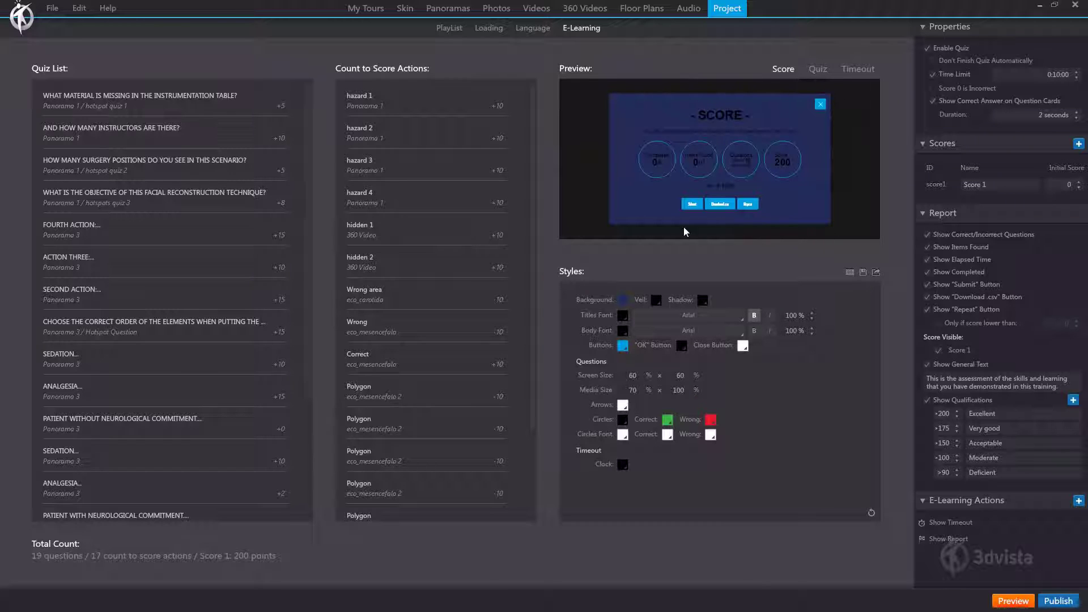
# Make the shadow colour light blue (99CCFF).
pyautogui.click(702, 300)
pyautogui.write('99CCFF')
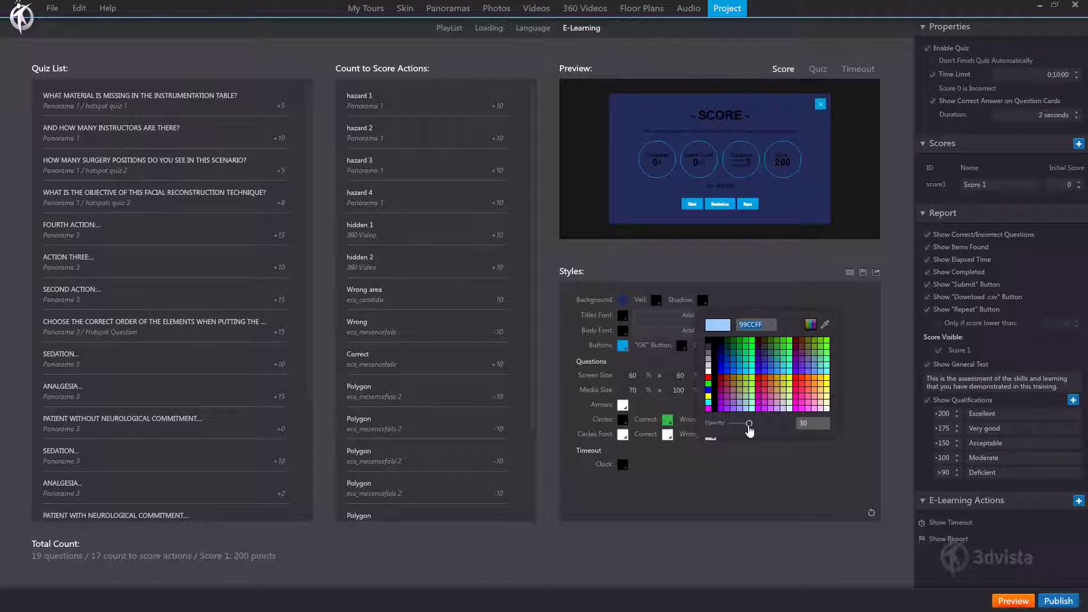
pyautogui.click(805, 423)
pyautogui.click(861, 388)
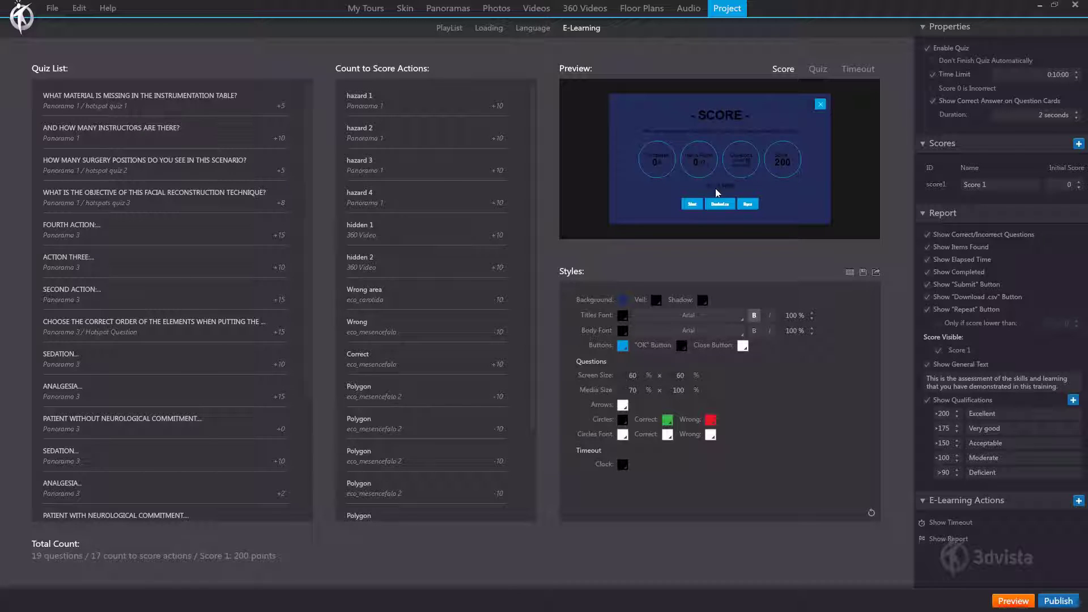
# Make the titles font white Oswald at 130% size.
pyautogui.click(623, 317)
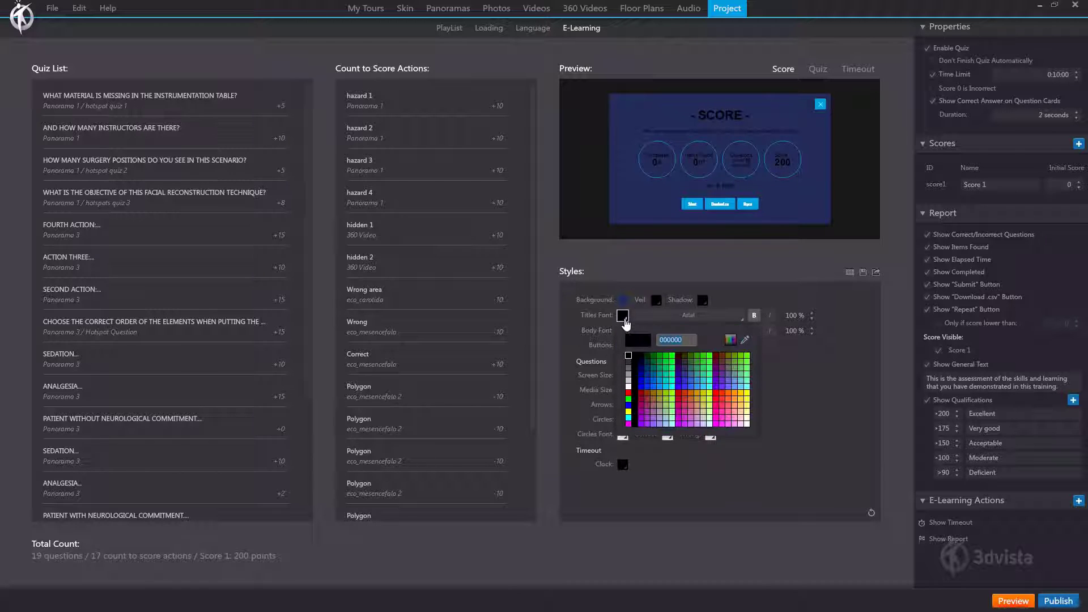
pyautogui.click(629, 387)
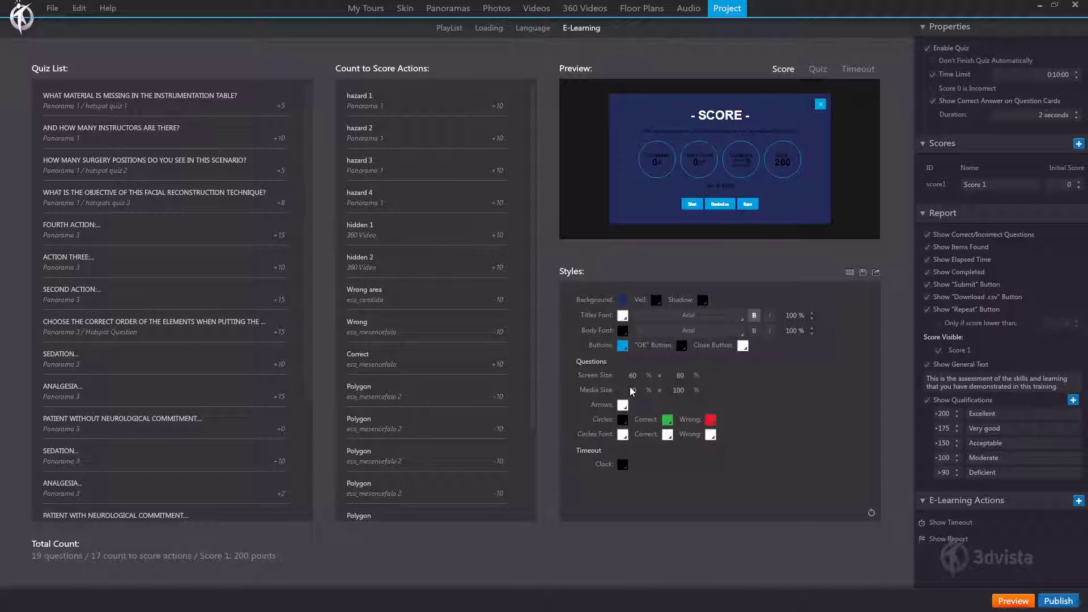
pyautogui.click(714, 316)
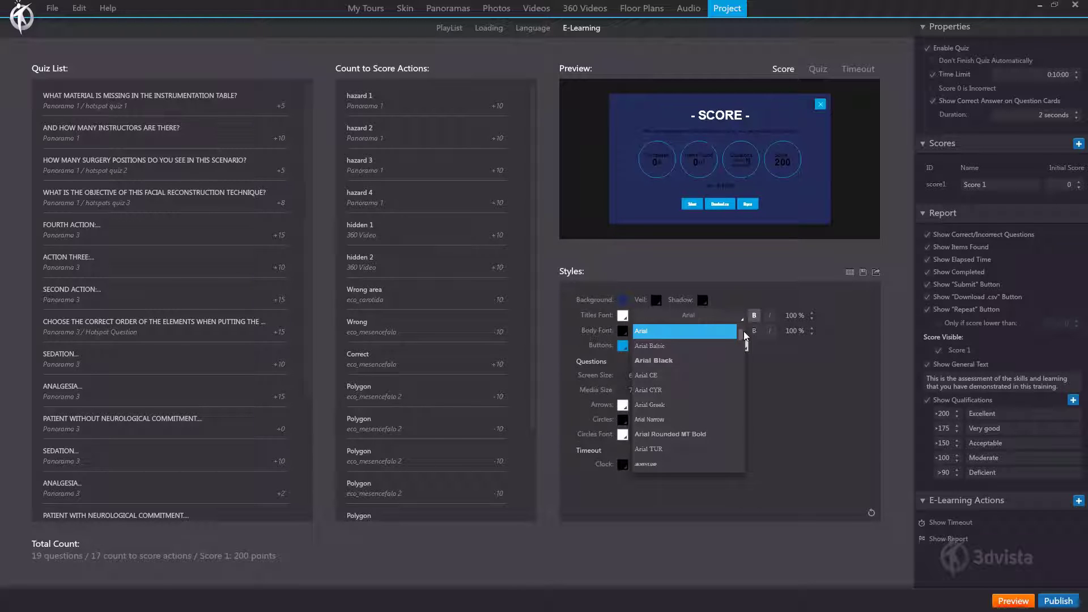
pyautogui.scroll(-20, 740, 343)
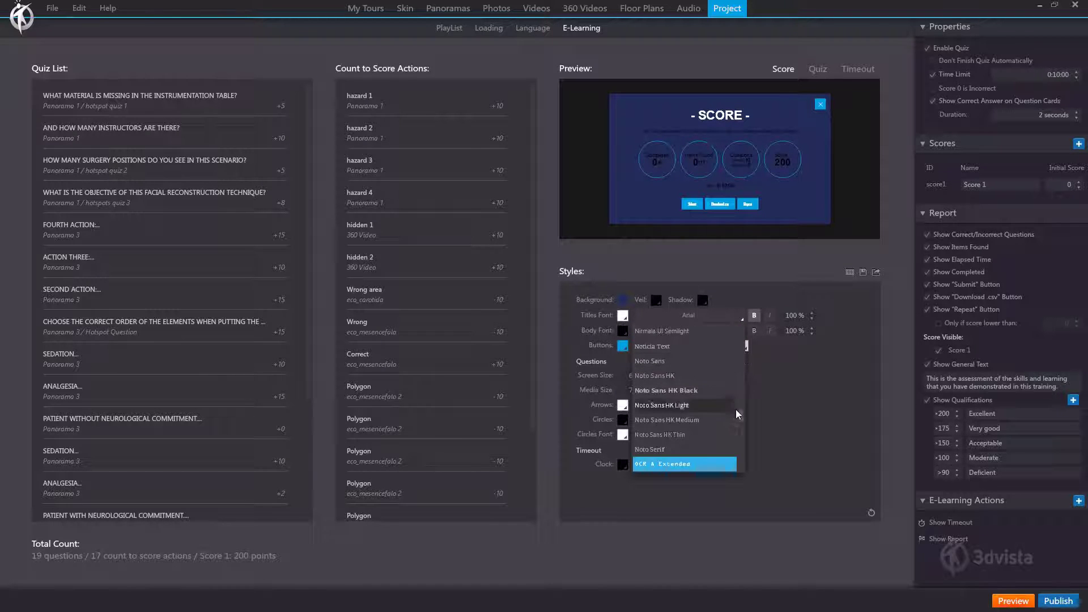
pyautogui.scroll(-5, 735, 417)
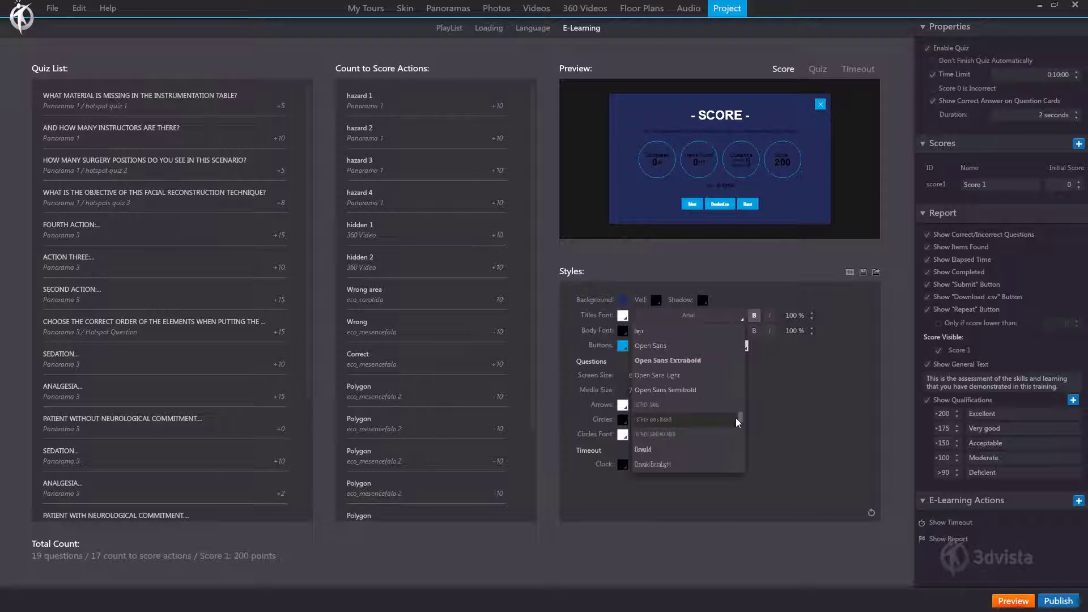
pyautogui.click(714, 449)
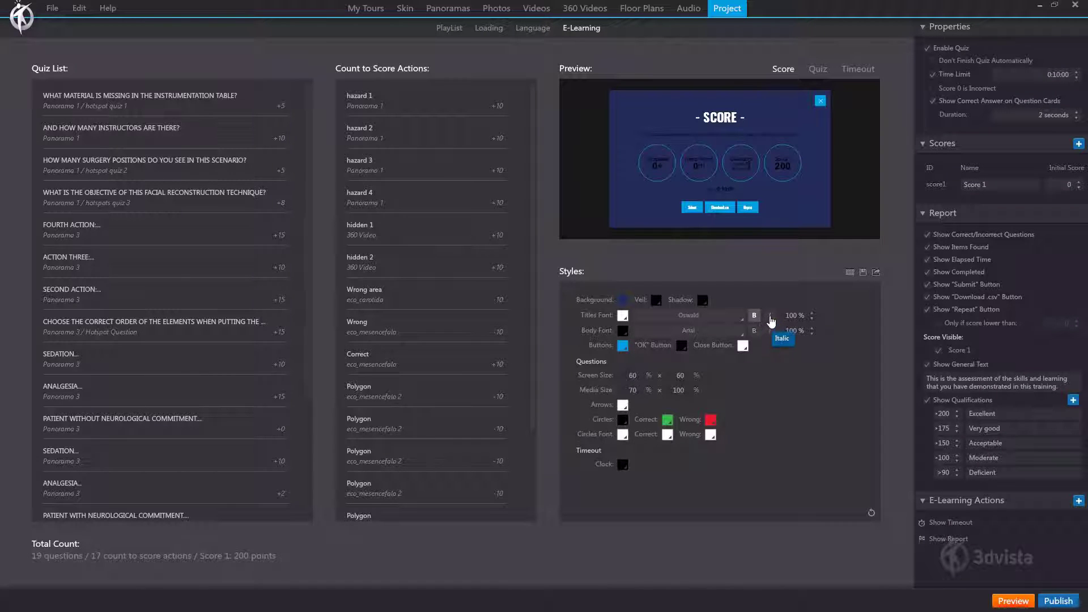
pyautogui.click(812, 314)
pyautogui.click(811, 314)
pyautogui.click(812, 314)
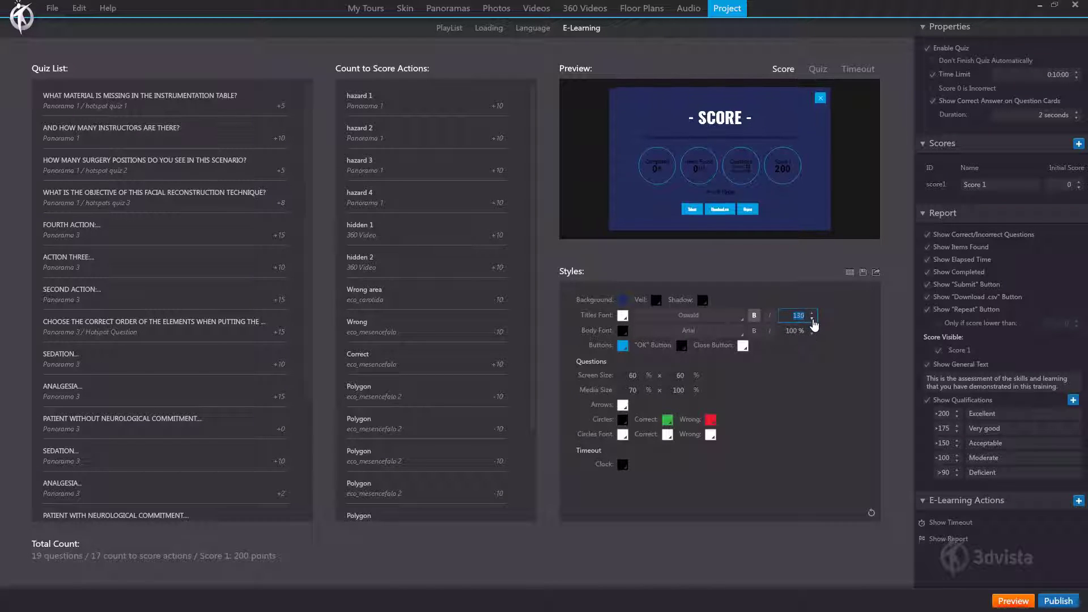
# Make the body font white Oswald Light.
pyautogui.click(623, 332)
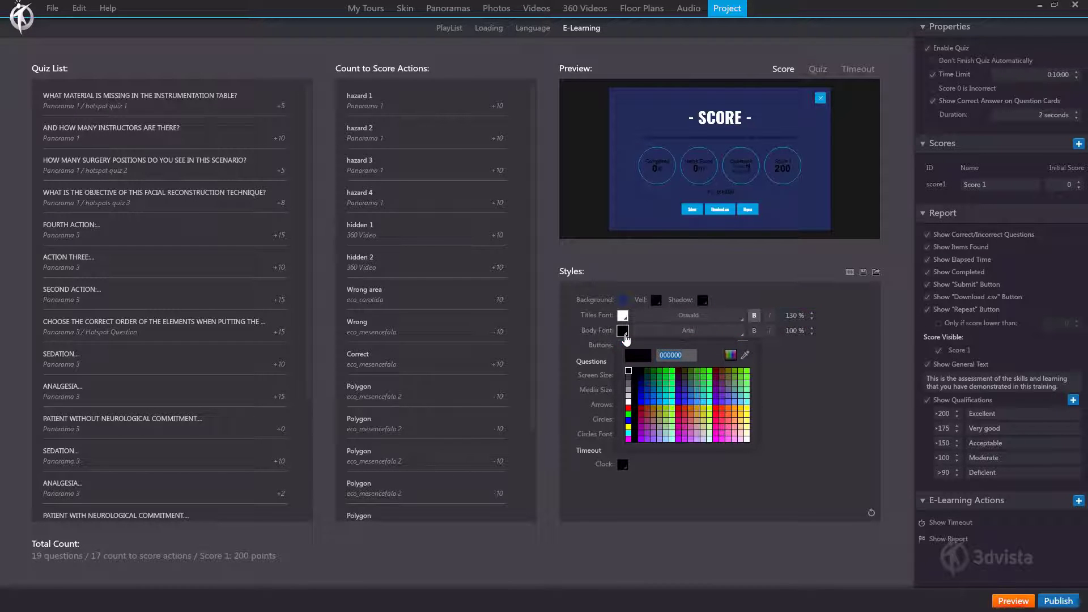
pyautogui.click(629, 400)
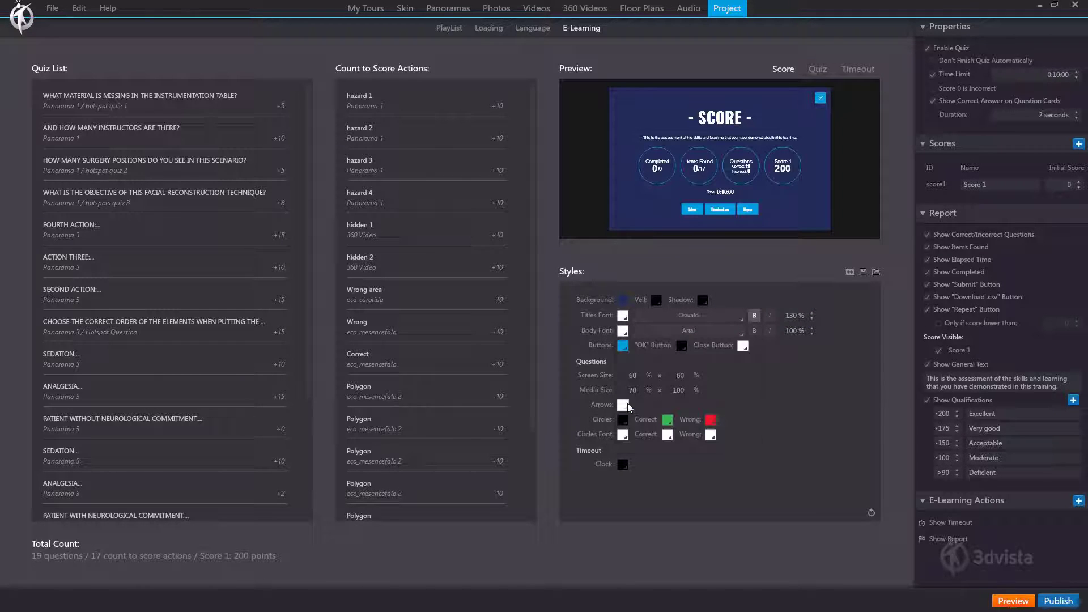
pyautogui.click(720, 331)
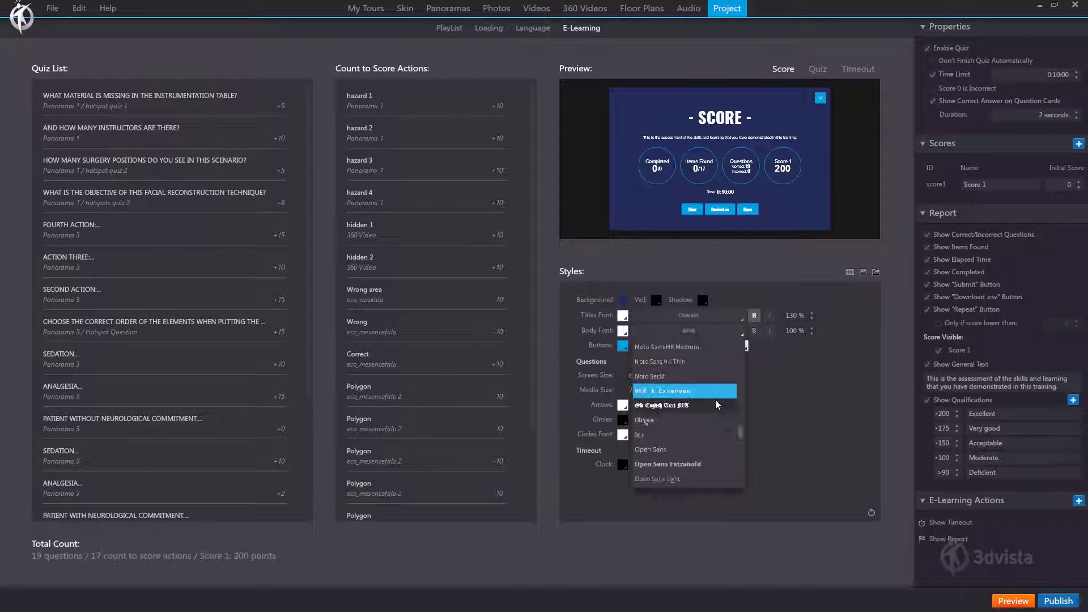
pyautogui.scroll(-1, 709, 419)
pyautogui.click(700, 445)
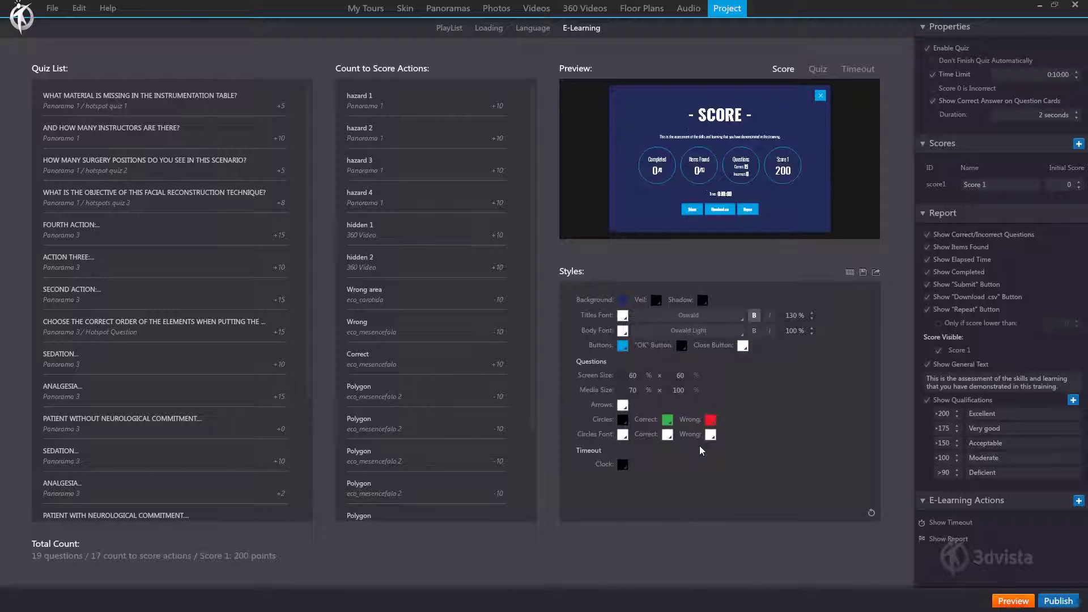
# Make the body text italic and preview the quiz and timeout cards.
pyautogui.click(769, 332)
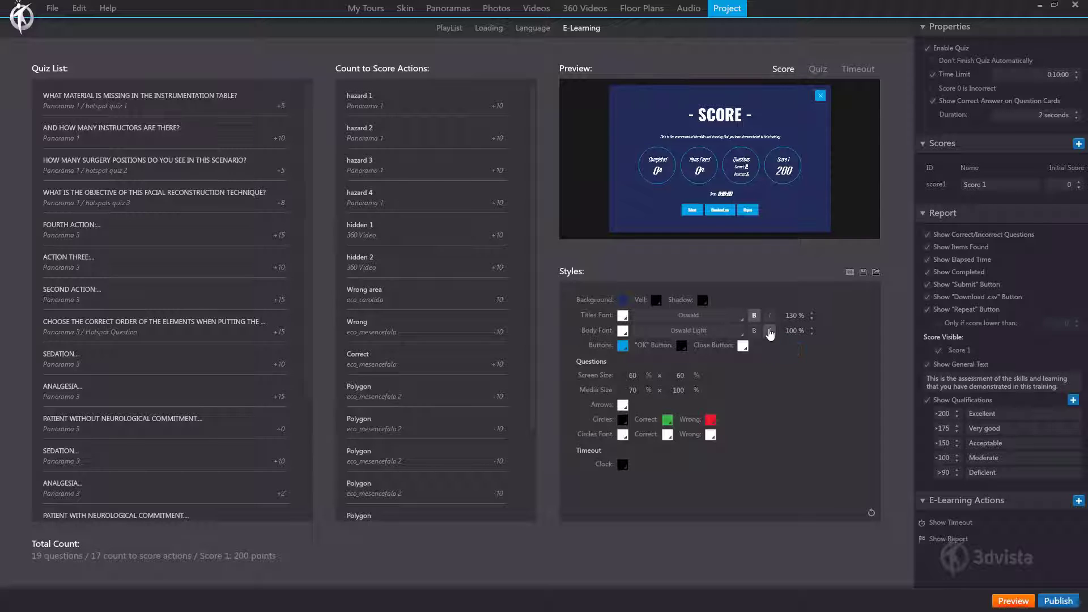
pyautogui.click(819, 72)
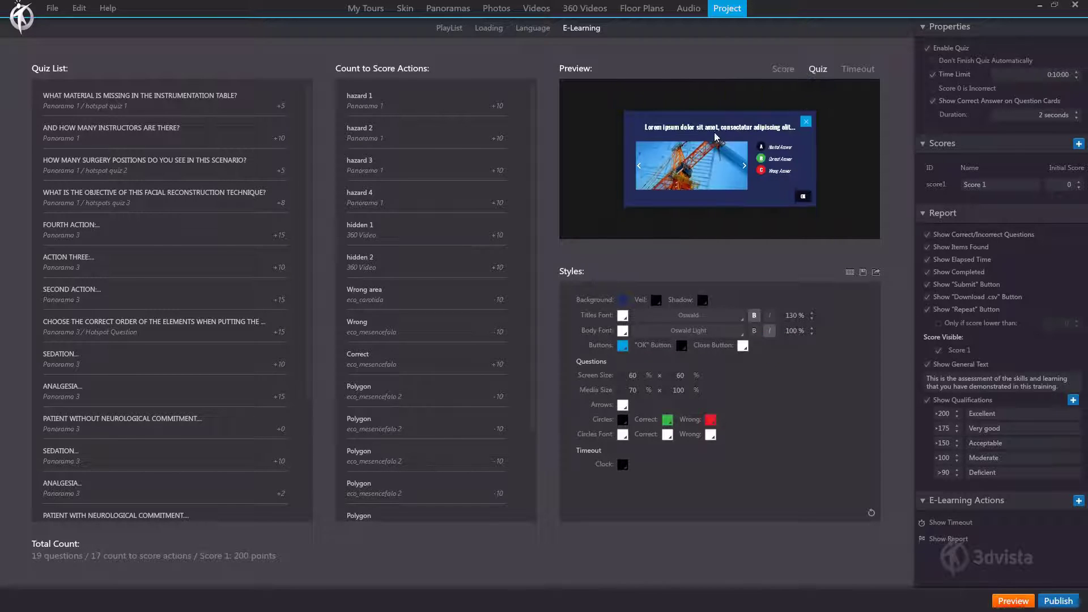
pyautogui.click(856, 73)
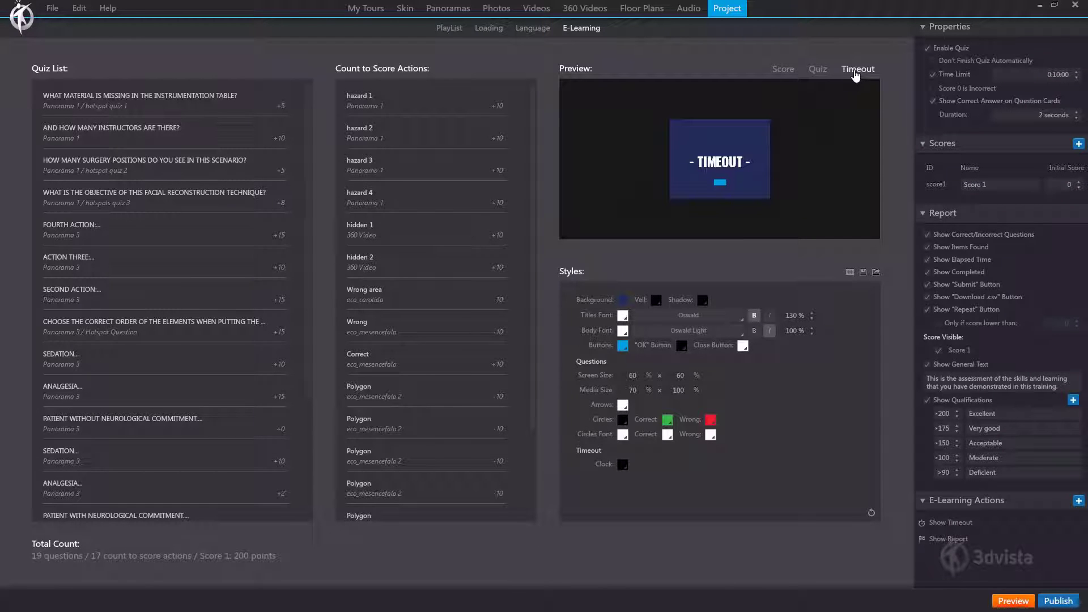
pyautogui.click(782, 76)
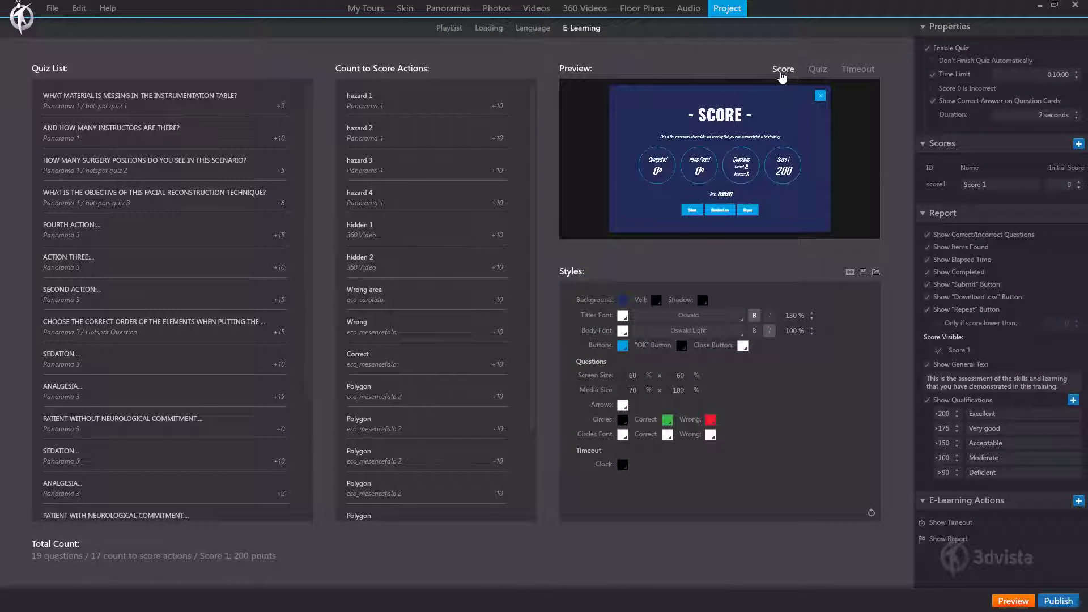
# Turn the buttons pink-red (db1f57) and check the quiz and timeout previews.
pyautogui.click(624, 347)
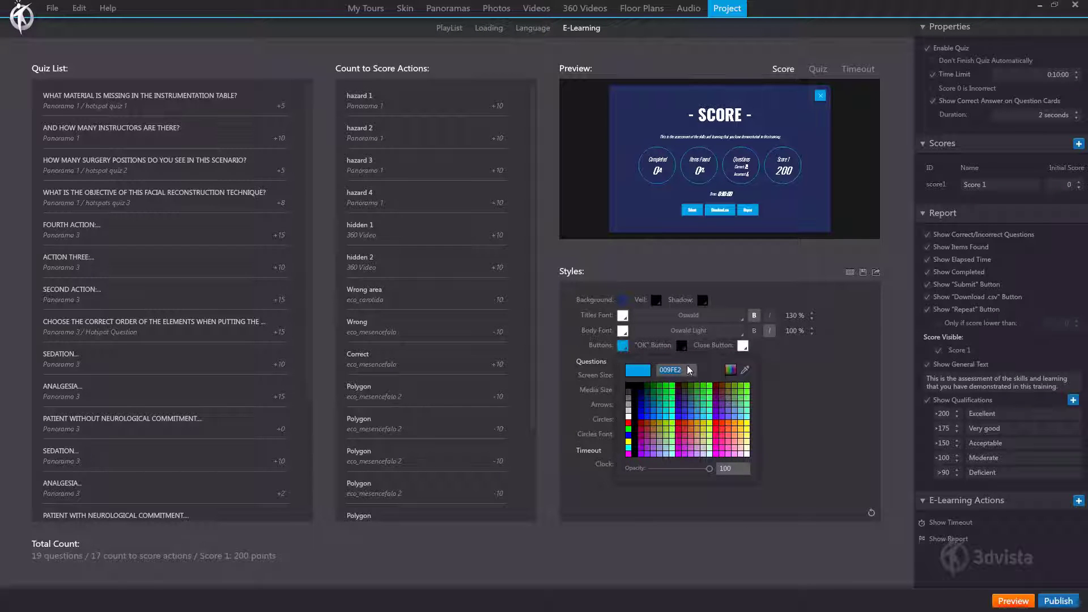
pyautogui.write('db1f57')
pyautogui.press('Return')
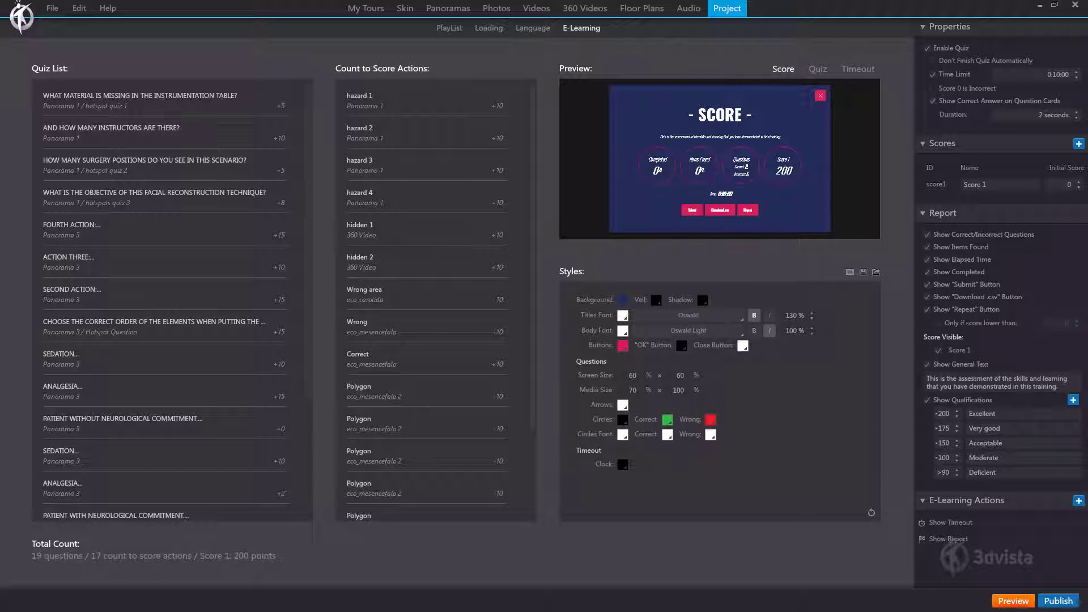
pyautogui.click(816, 71)
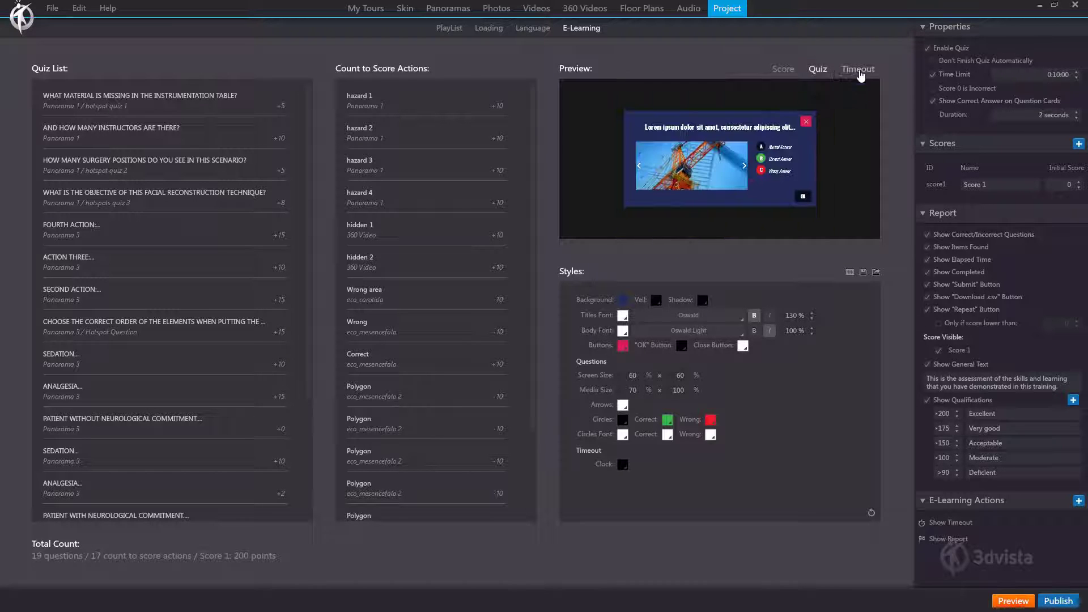
pyautogui.click(856, 69)
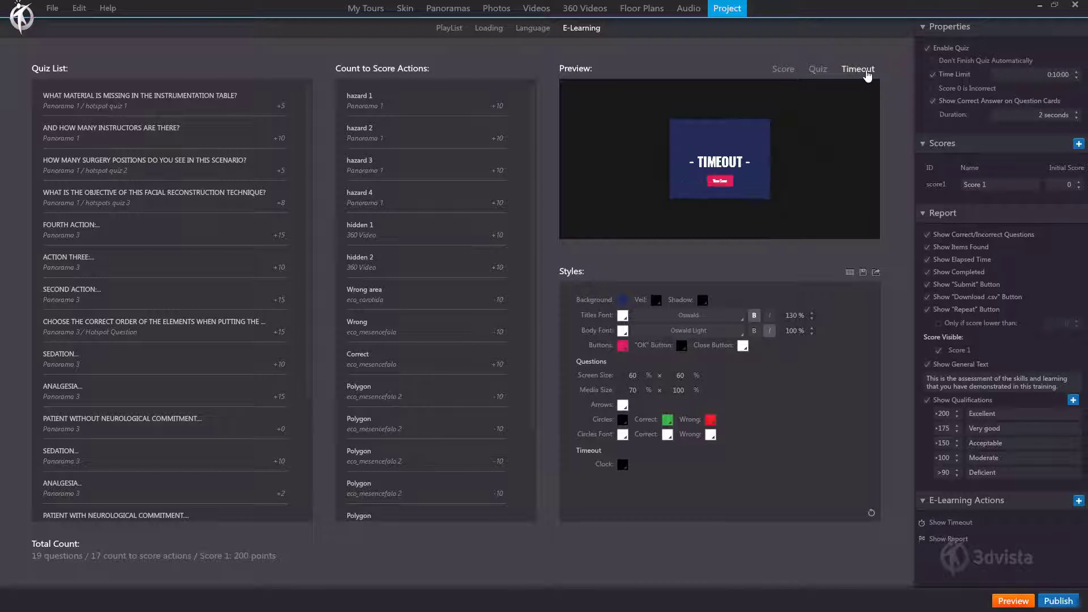
pyautogui.click(780, 73)
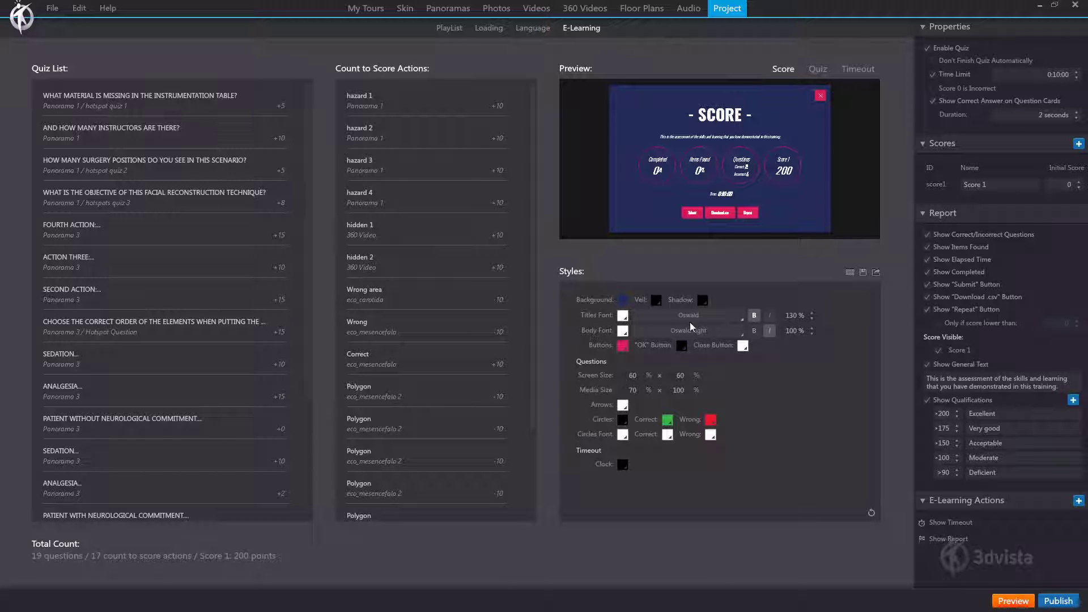
# Preview the quiz card and colour its OK button pink to match.
pyautogui.click(814, 74)
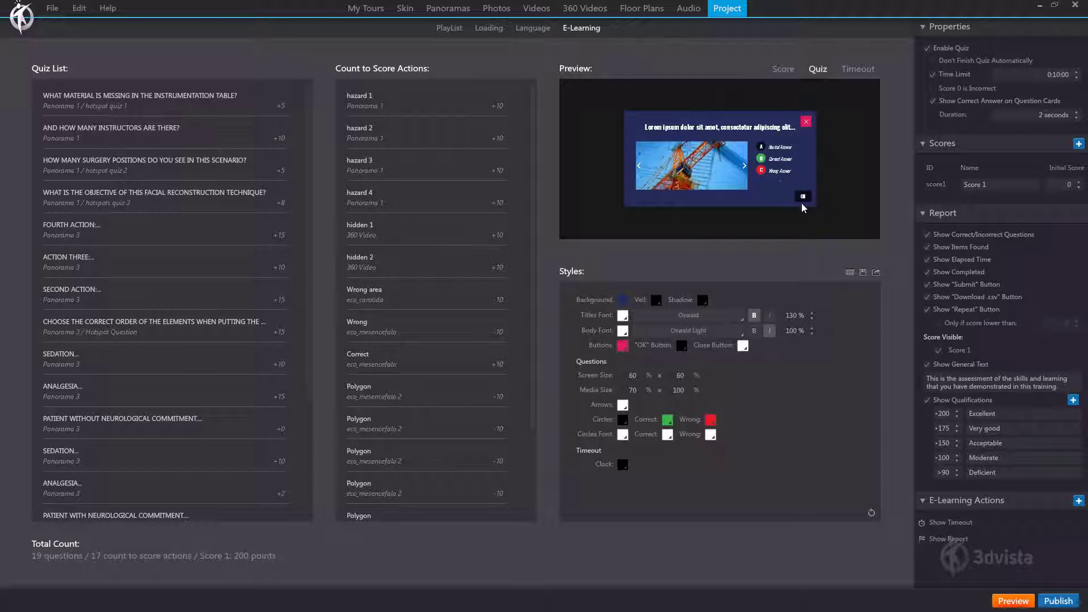
pyautogui.click(681, 345)
pyautogui.hotkey('ctrl', 'v')
pyautogui.press('Return')
# Set the quiz card's screen size to 80% width by 80% height.
pyautogui.doubleClick(625, 376)
pyautogui.write('80')
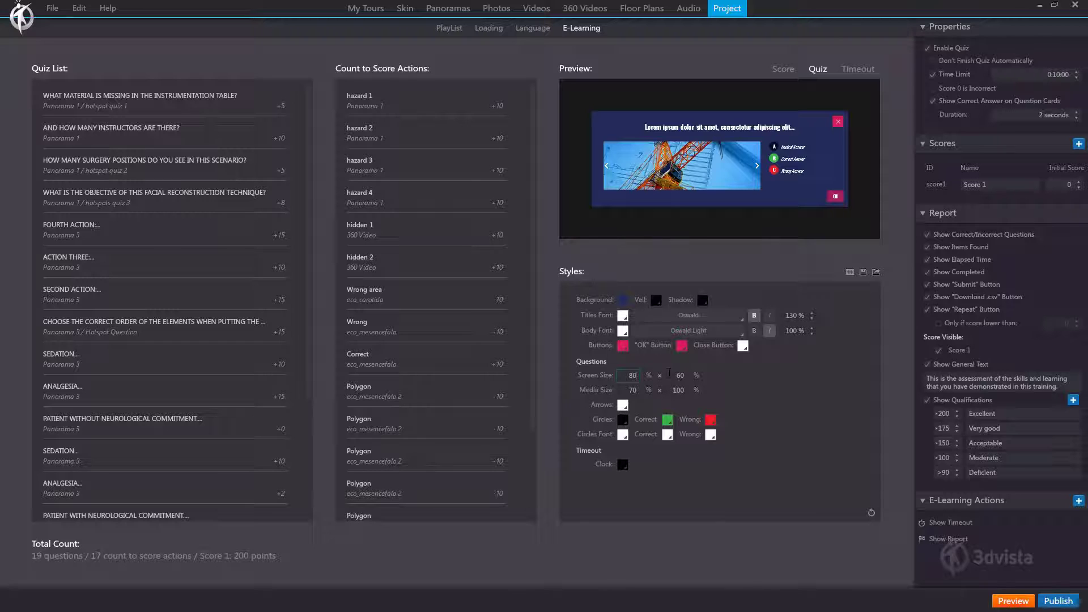
pyautogui.press('Tab')
pyautogui.write('80')
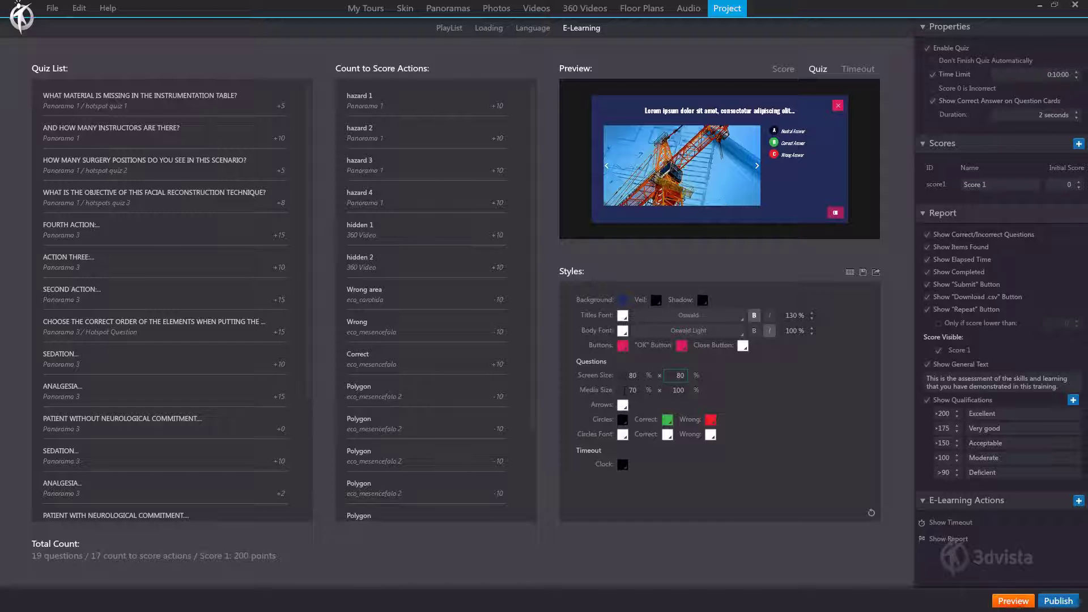
# Try several image width entries, temporarily applying a width of 40.
pyautogui.press('Tab')
pyautogui.write('100')
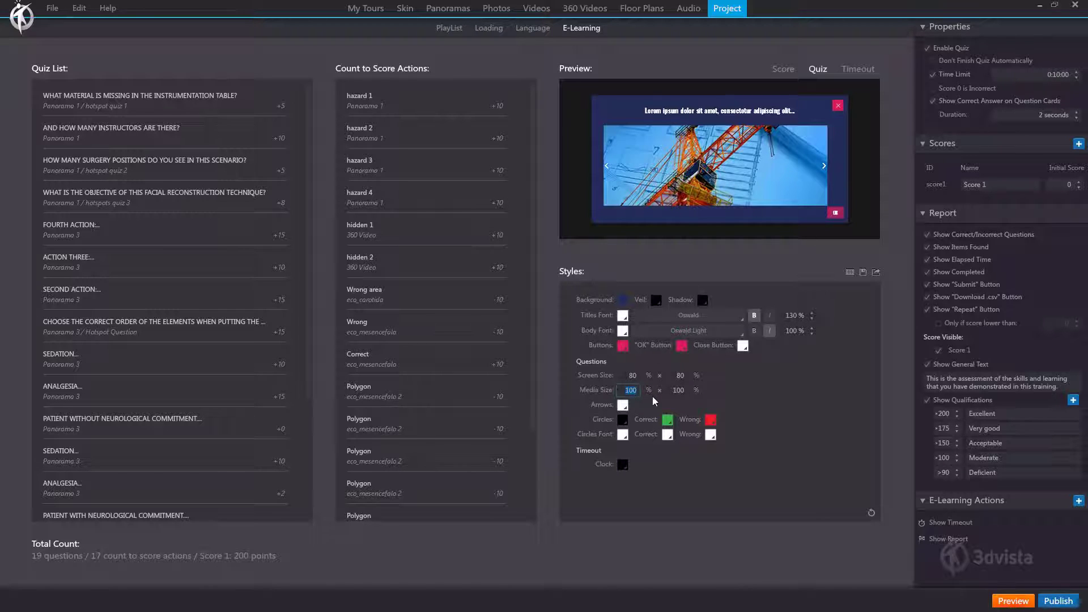
pyautogui.write('90')
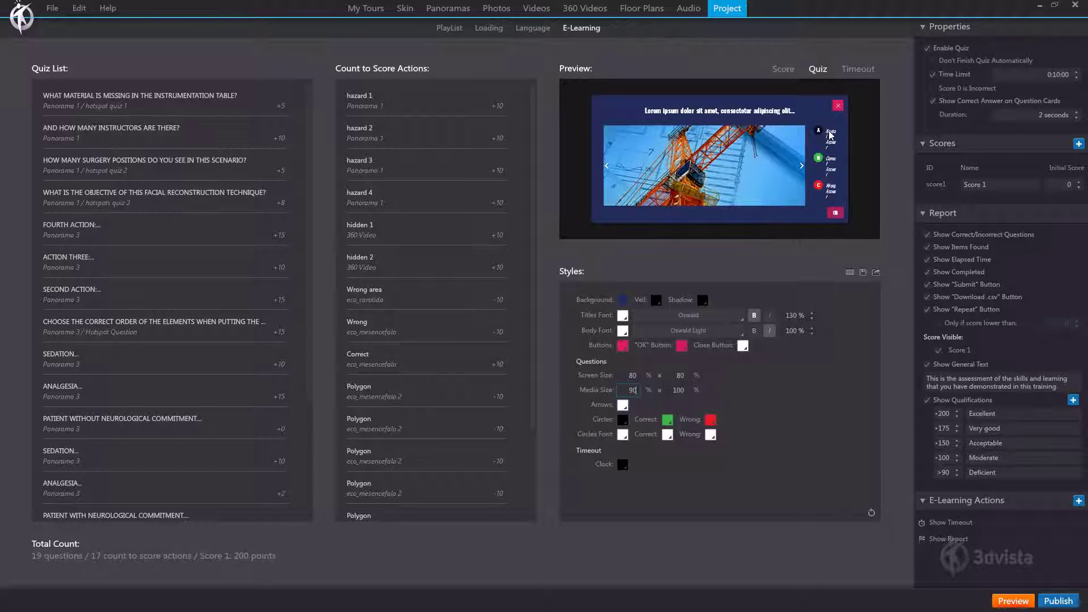
pyautogui.moveTo(628, 390); pyautogui.dragTo(669, 397)
pyautogui.write('80')
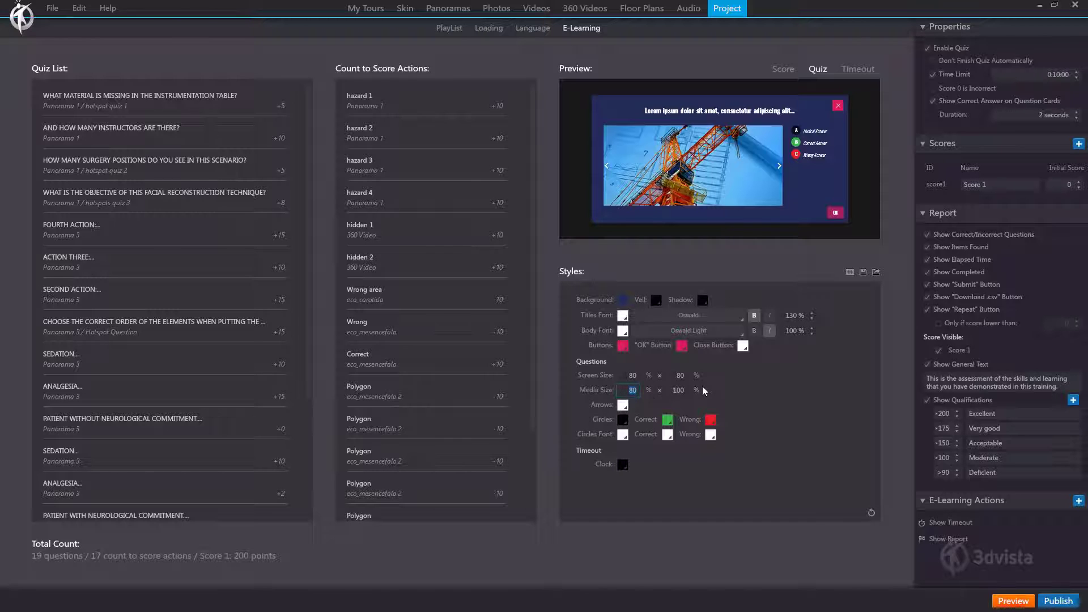
pyautogui.press('BackSpace')
pyautogui.press('BackSpace')
pyautogui.write('40')
pyautogui.press('Return')
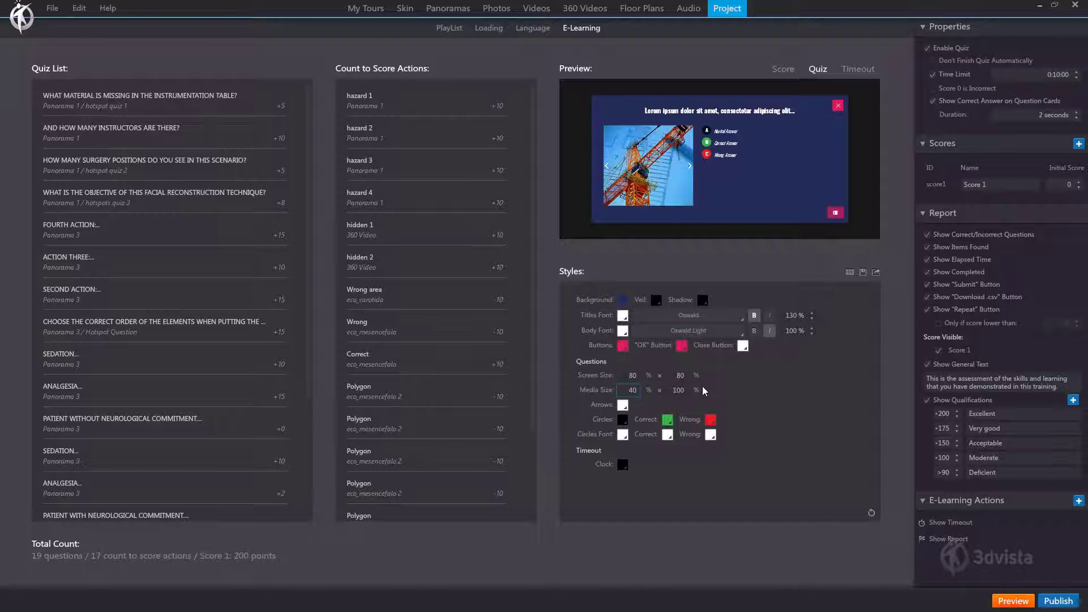
# Set the media size to 80% width and 100% height.
pyautogui.doubleClick(630, 390)
pyautogui.write('80')
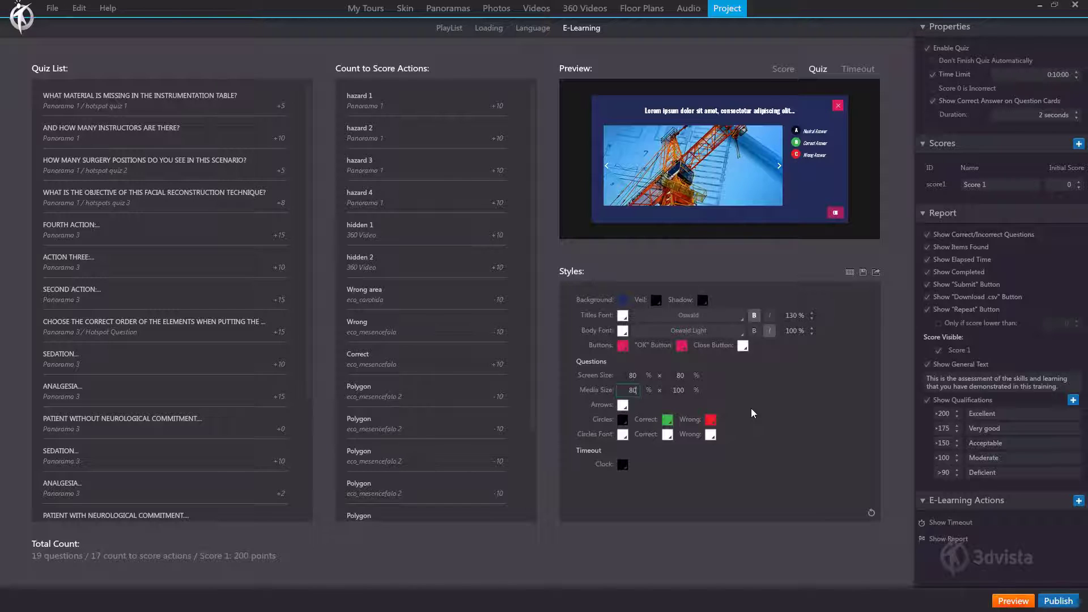
pyautogui.press('Tab')
pyautogui.write('50')
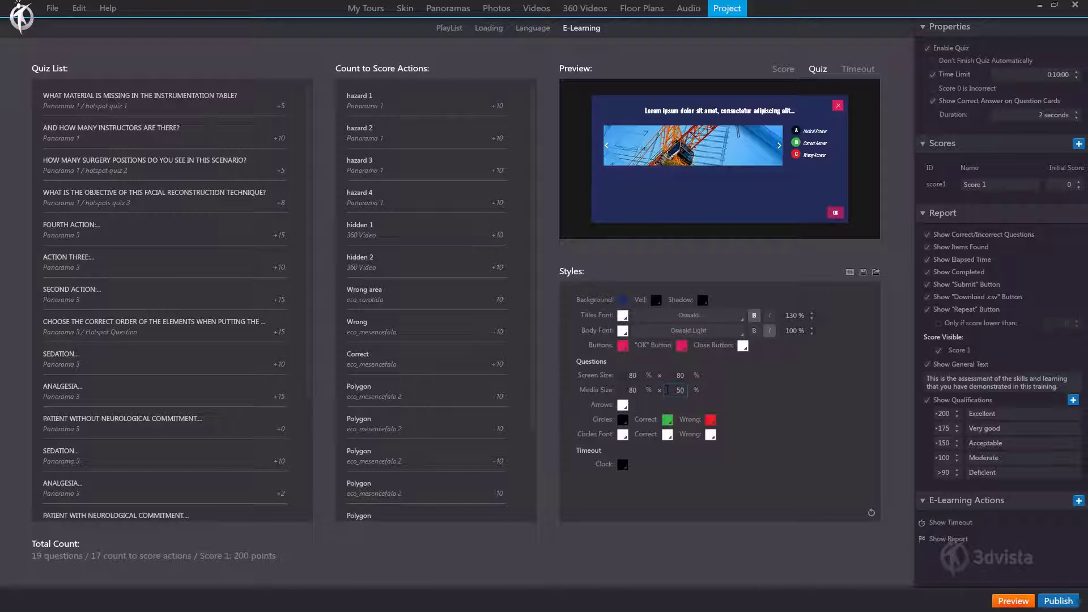
pyautogui.press('BackSpace')
pyautogui.press('BackSpace')
pyautogui.write('100')
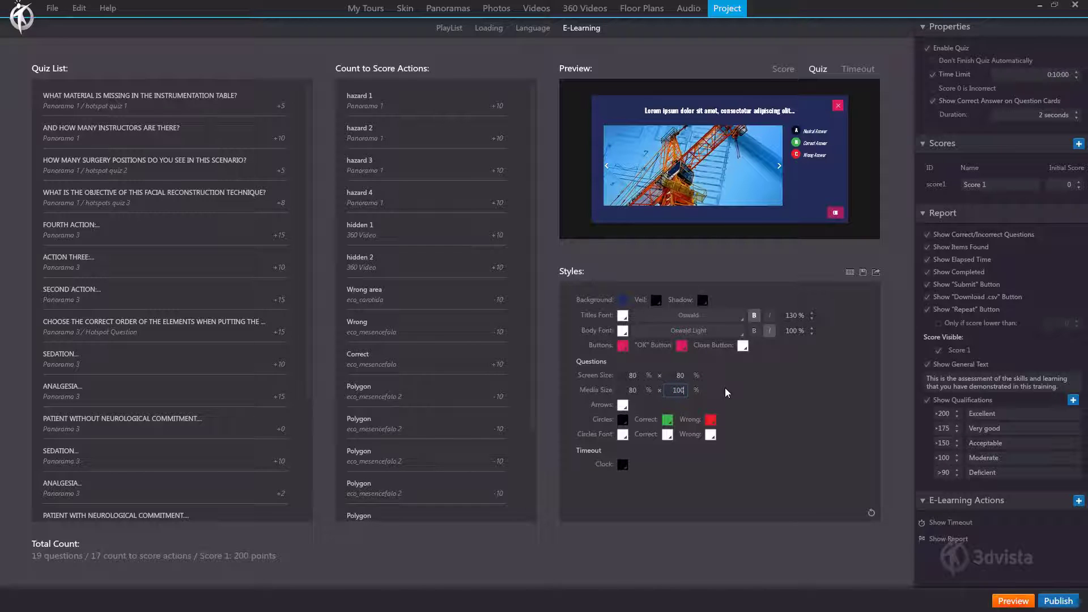
# Apply the 100% image height and colour the answer circles blue (2b749a).
pyautogui.press('Return')
pyautogui.click(622, 420)
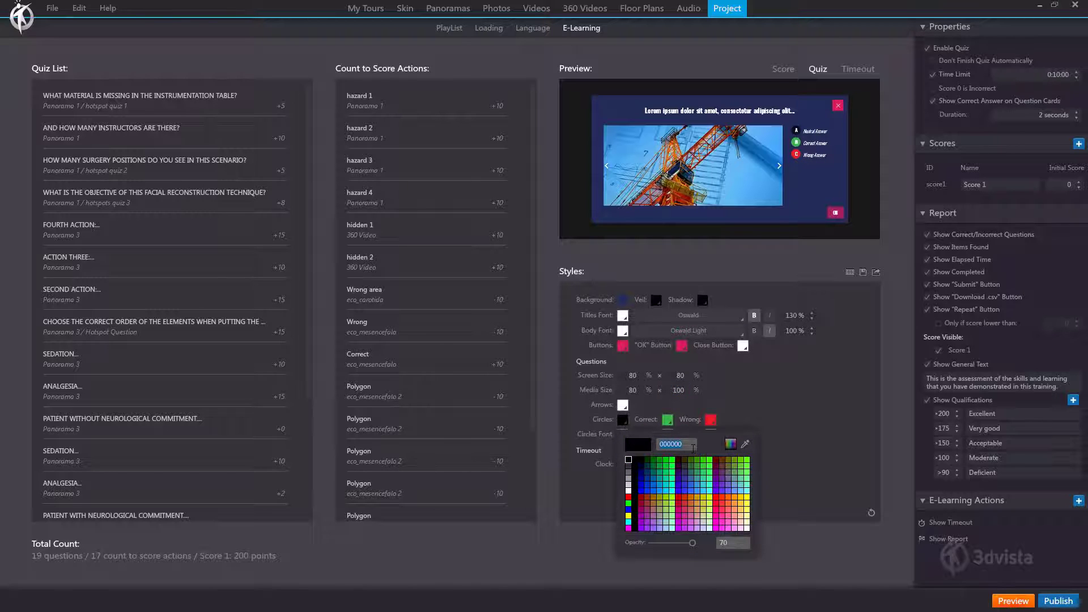
pyautogui.write('2b749a')
pyautogui.press('Return')
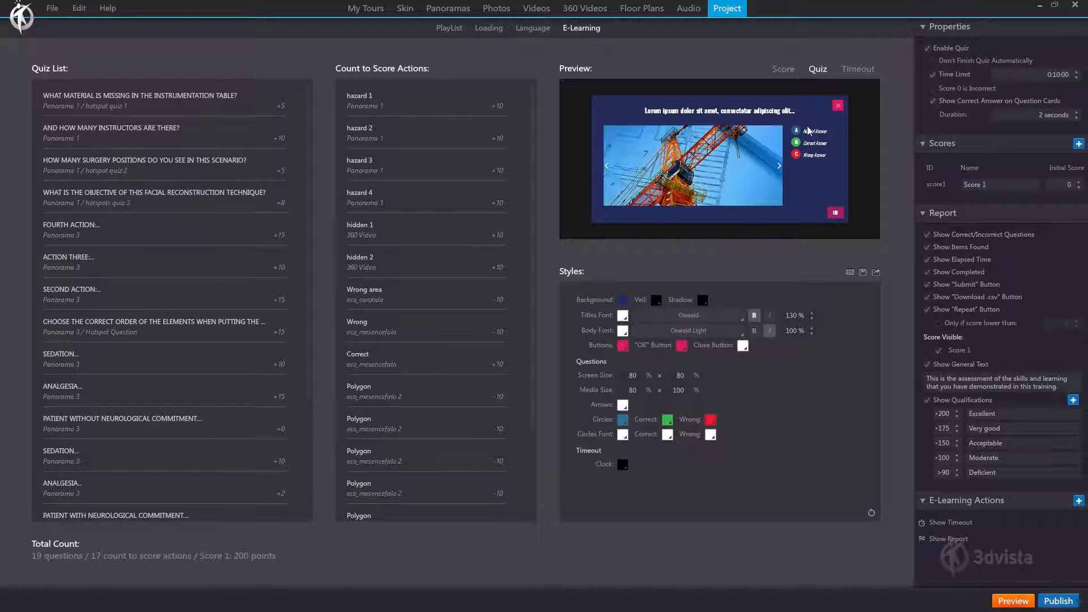
# Make correct-answer circles teal (00aeb2) and wrong-answer circles crimson (d31c54).
pyautogui.click(668, 420)
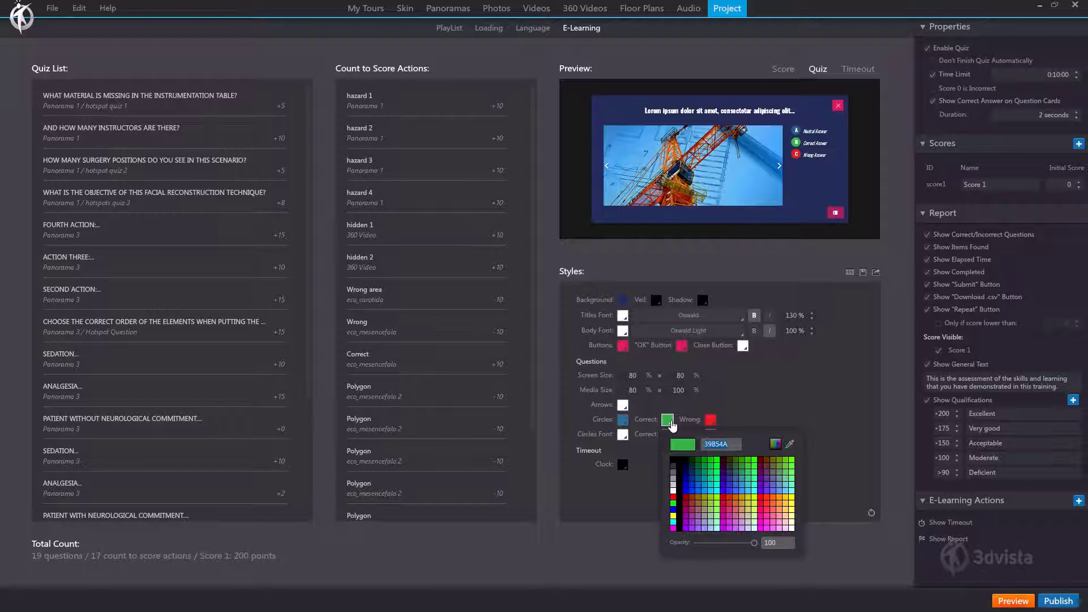
pyautogui.write('00aeb2')
pyautogui.press('Return')
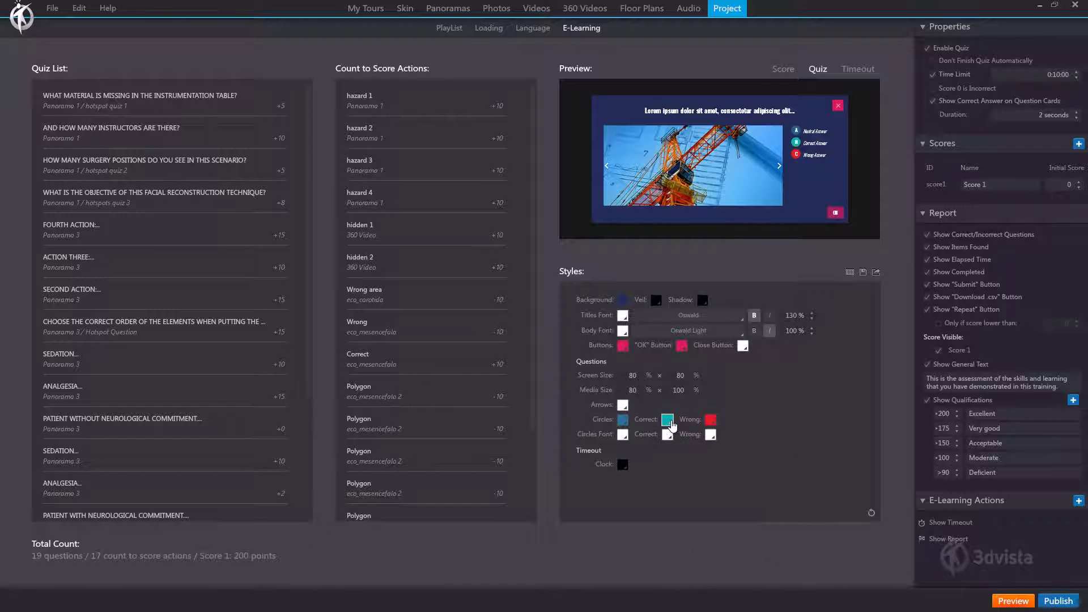
pyautogui.click(711, 420)
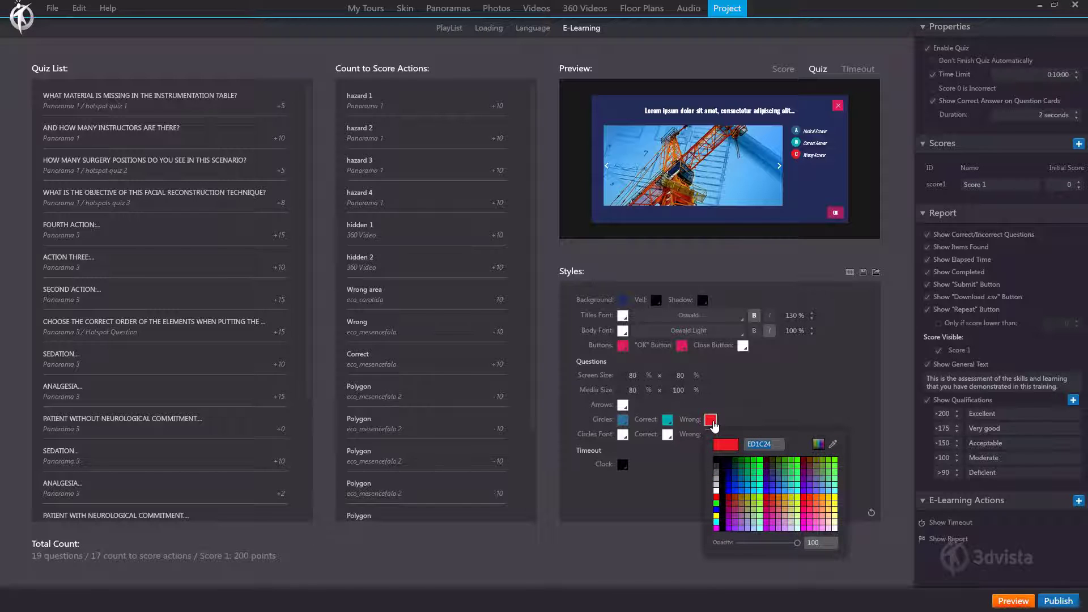
pyautogui.write('d31c54')
pyautogui.press('Return')
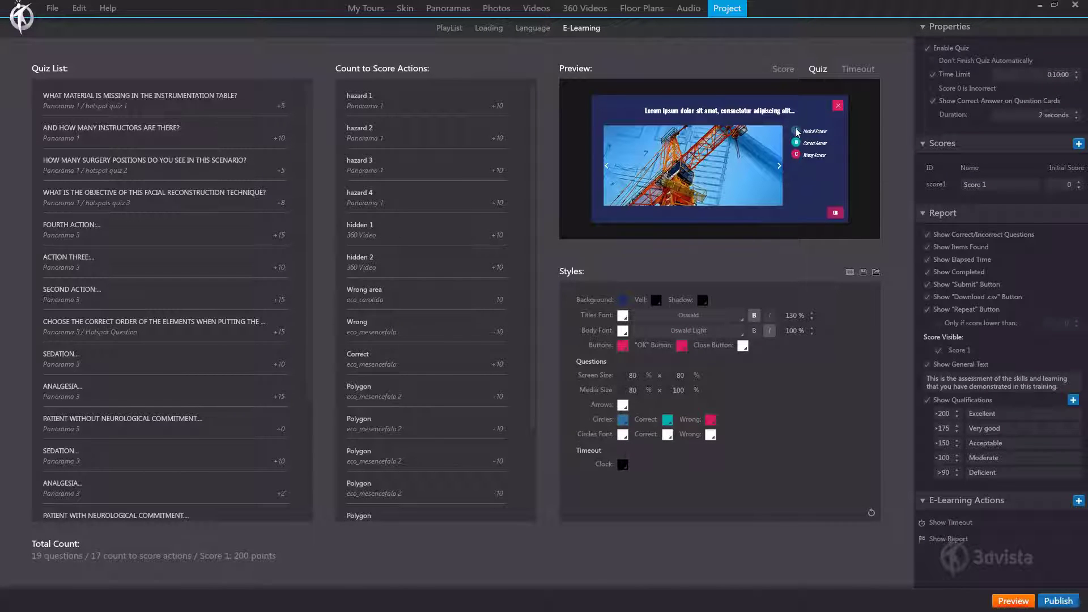
# Try black circle lettering, then set it back to white.
pyautogui.click(622, 464)
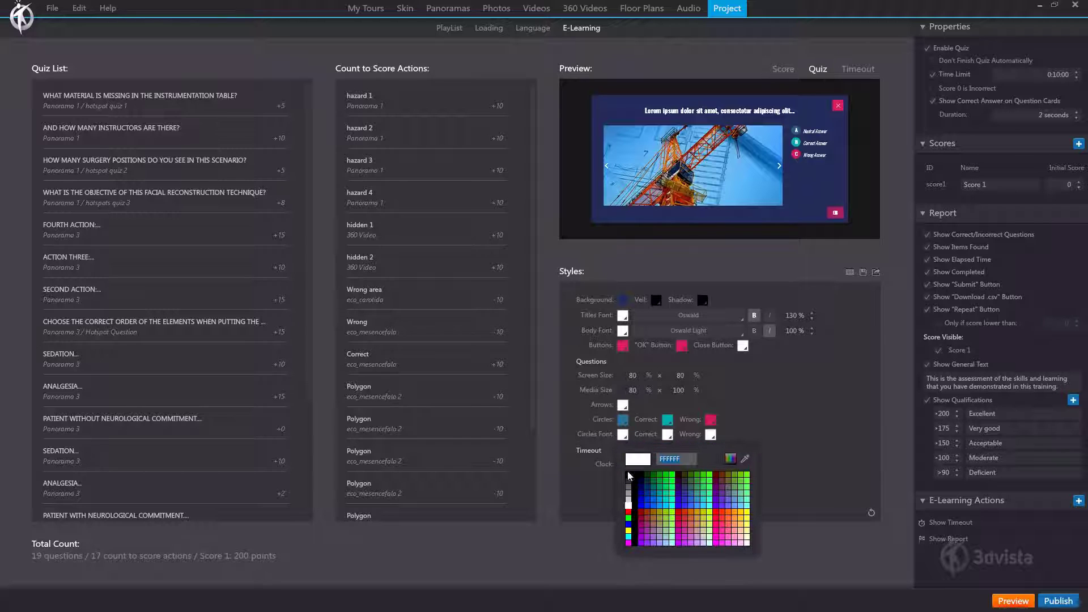
pyautogui.click(628, 475)
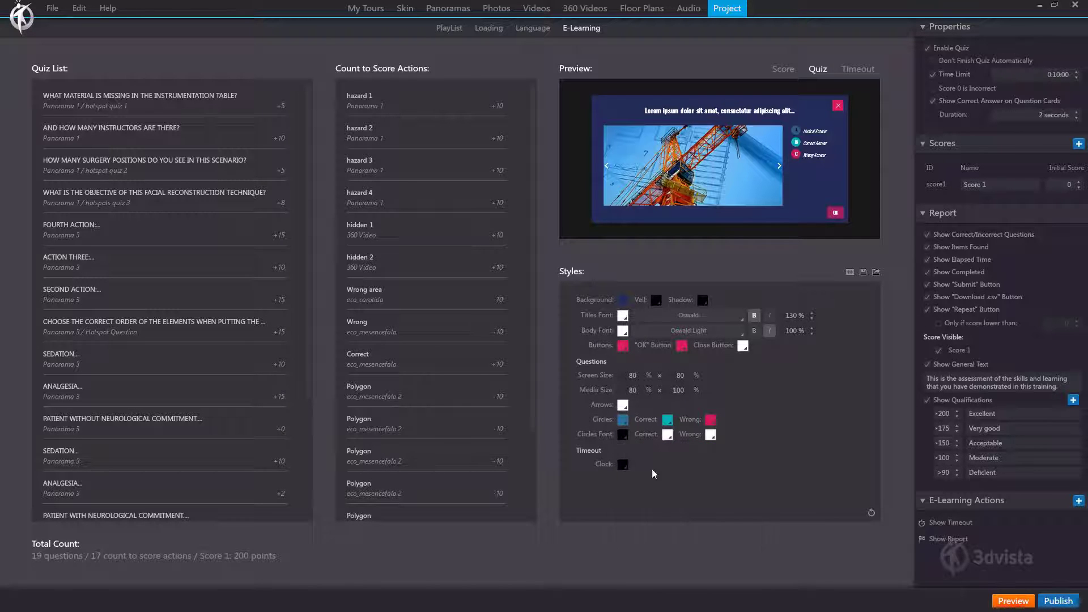
pyautogui.click(622, 434)
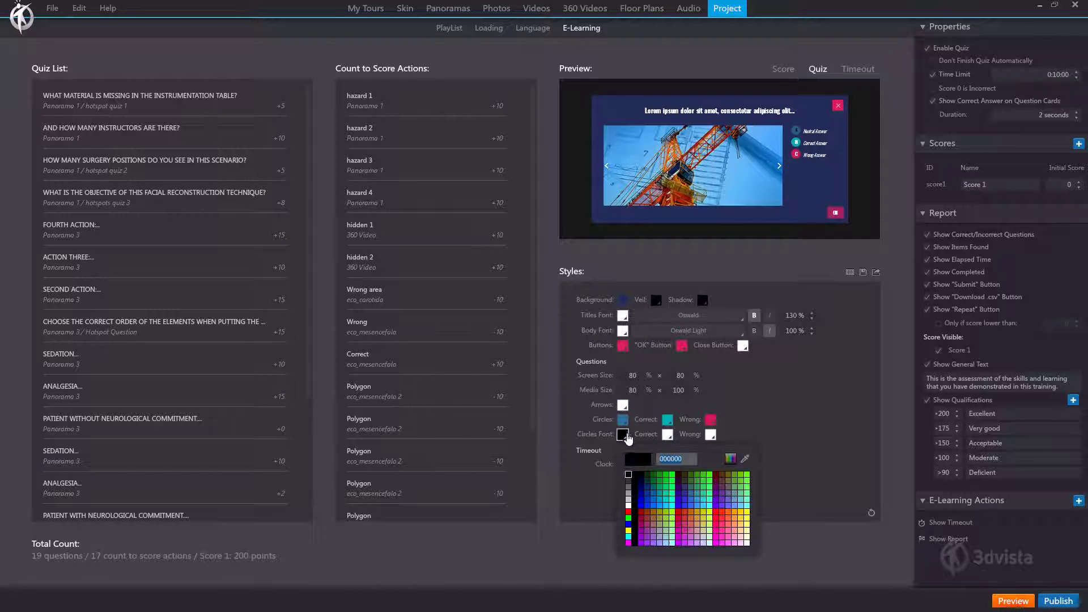
pyautogui.click(629, 510)
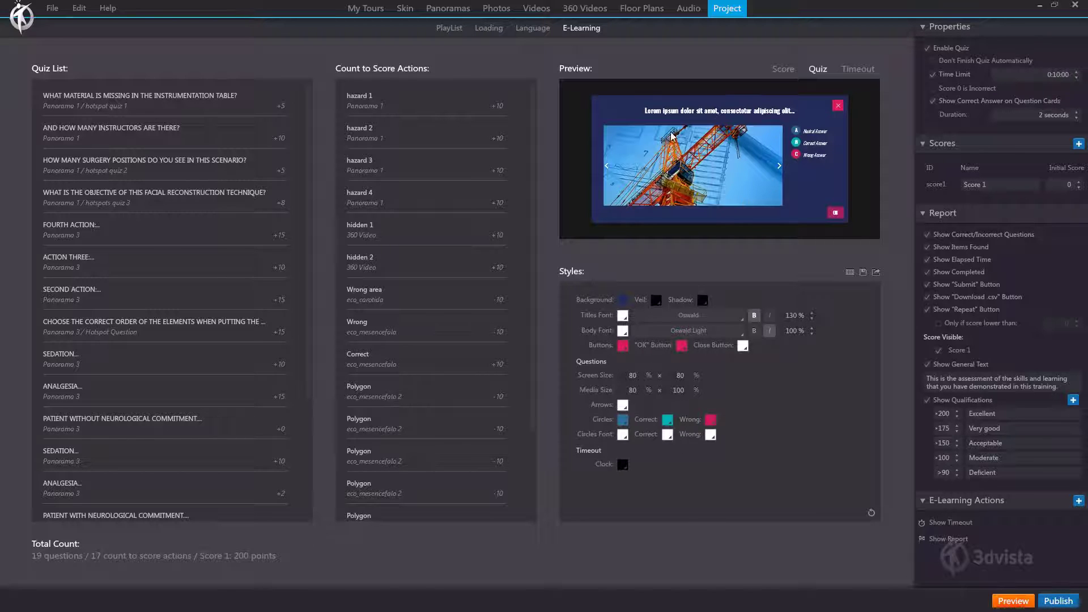
# Preview the Timeout screen and make its clock icon white at 15% opacity.
pyautogui.click(857, 71)
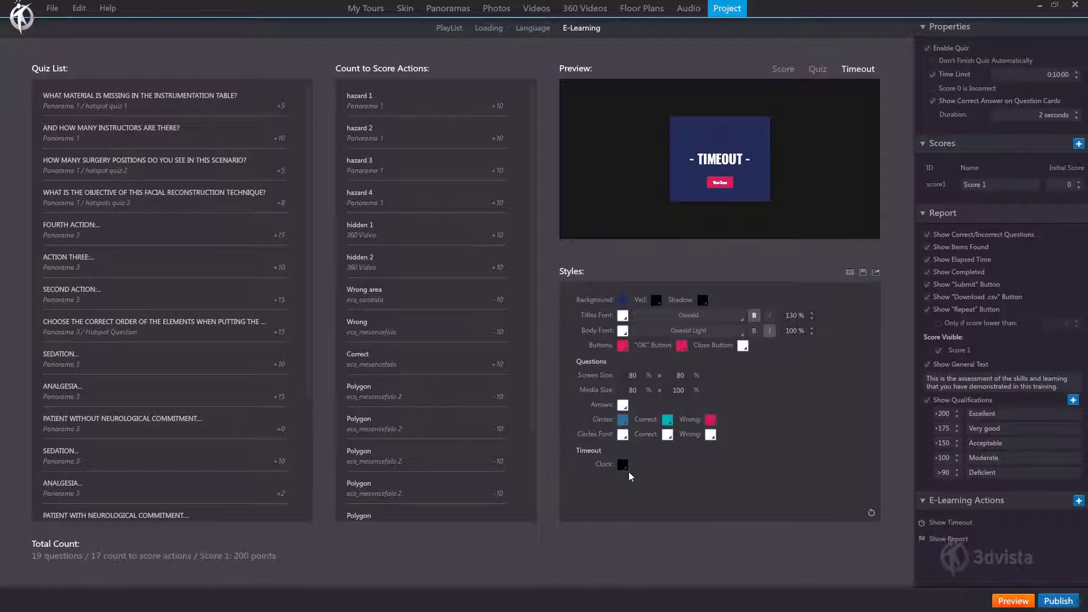
pyautogui.click(623, 465)
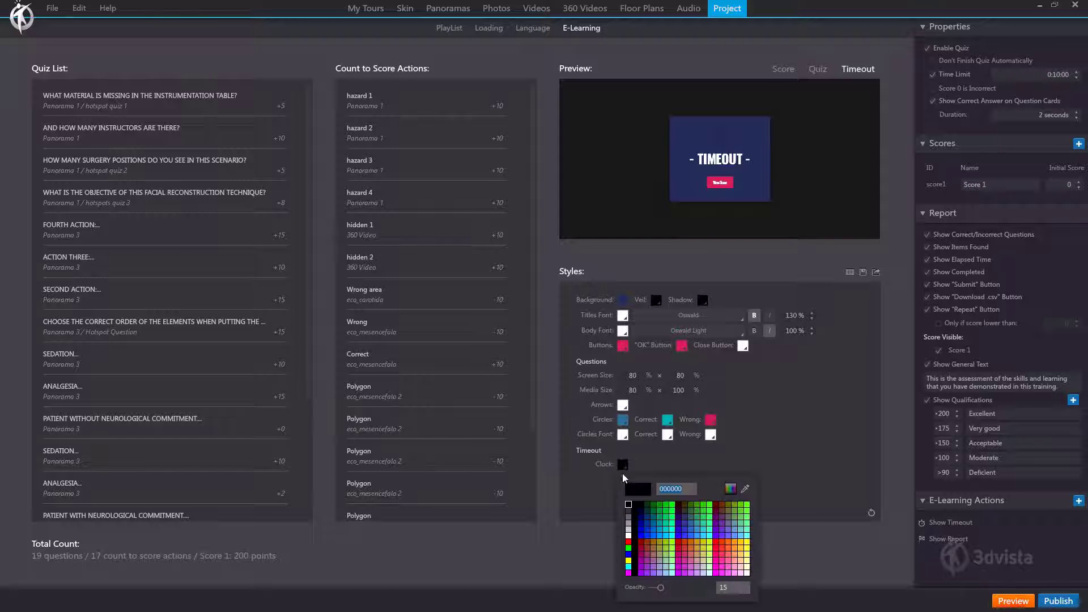
pyautogui.click(628, 542)
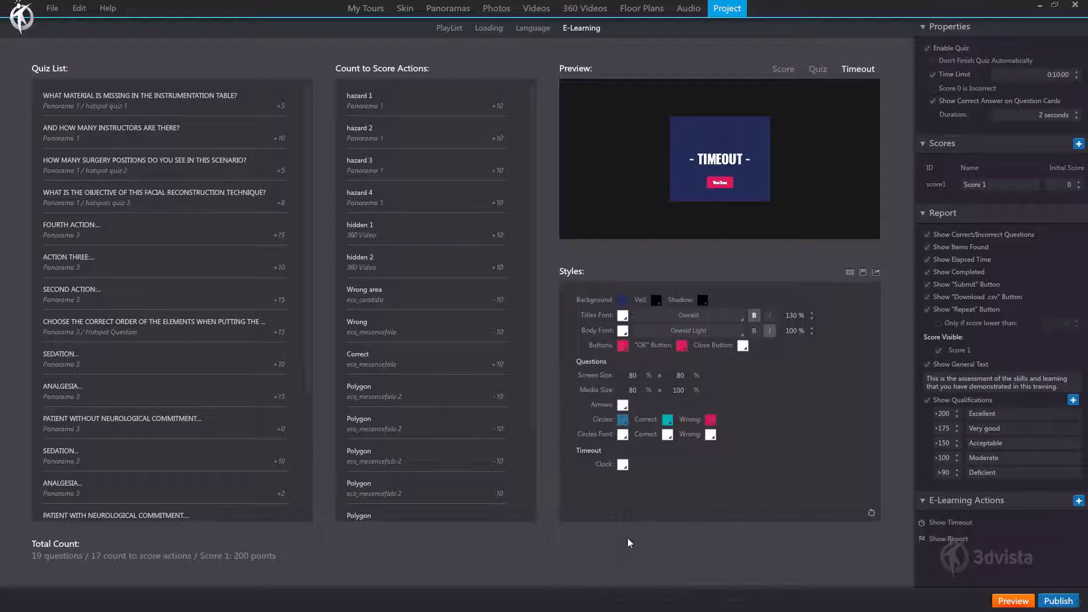
pyautogui.click(623, 464)
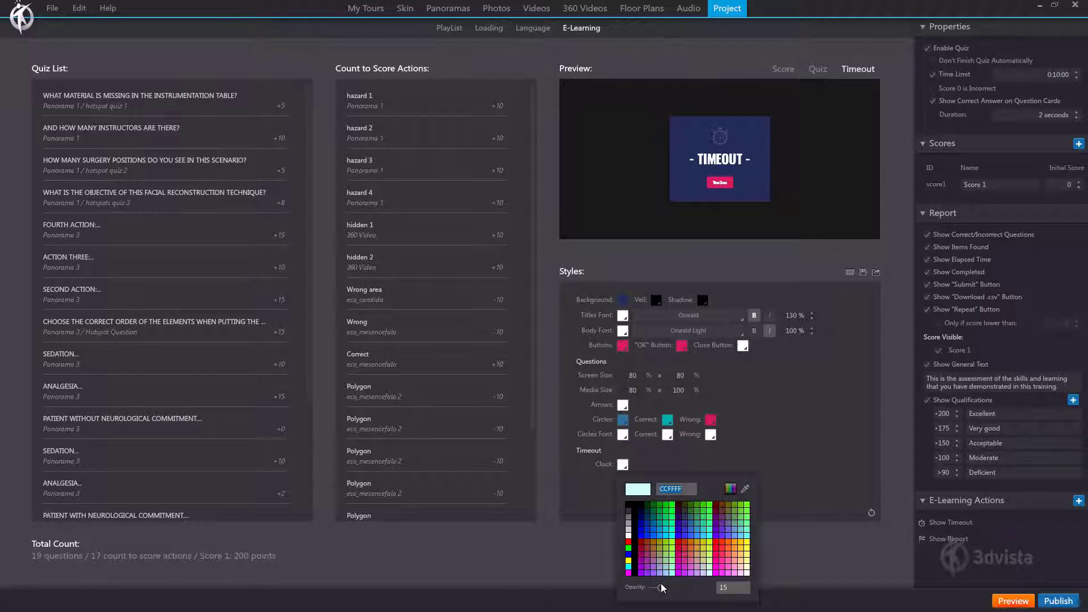
pyautogui.moveTo(660, 587); pyautogui.dragTo(688, 589)
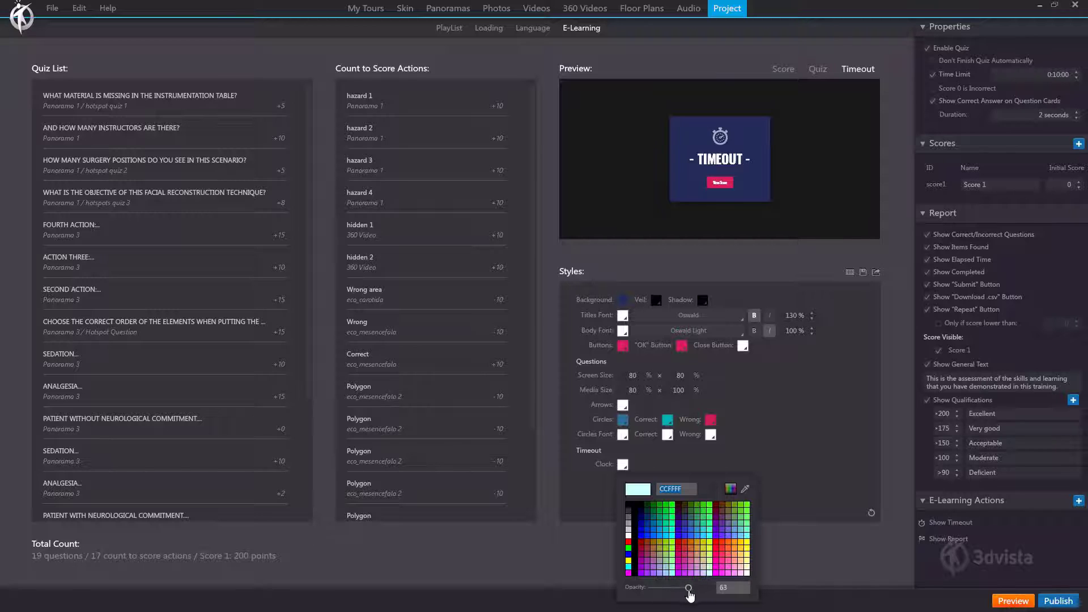
pyautogui.click(724, 590)
pyautogui.write('15')
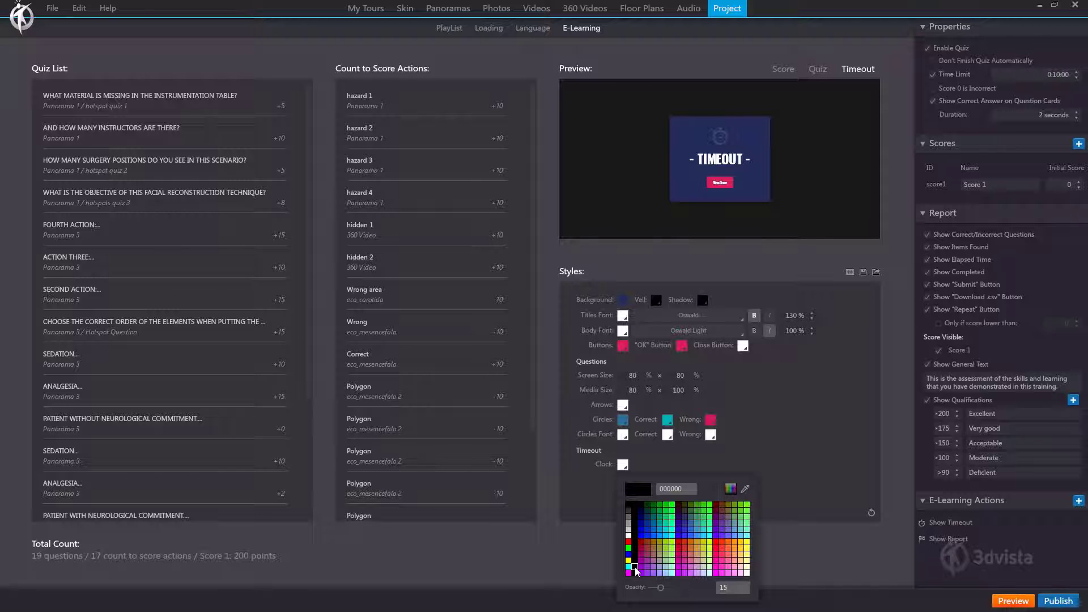
pyautogui.click(882, 559)
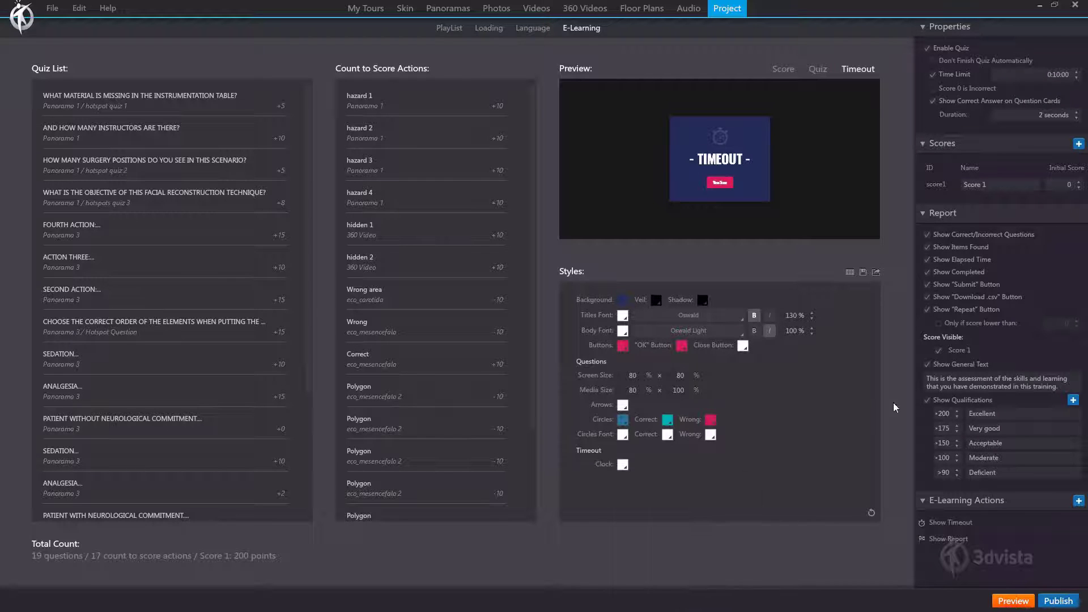
# Cycle the preview through the Score, Quiz and Timeout screens, ending on the crane-image quiz card.
pyautogui.click(783, 69)
pyautogui.click(818, 69)
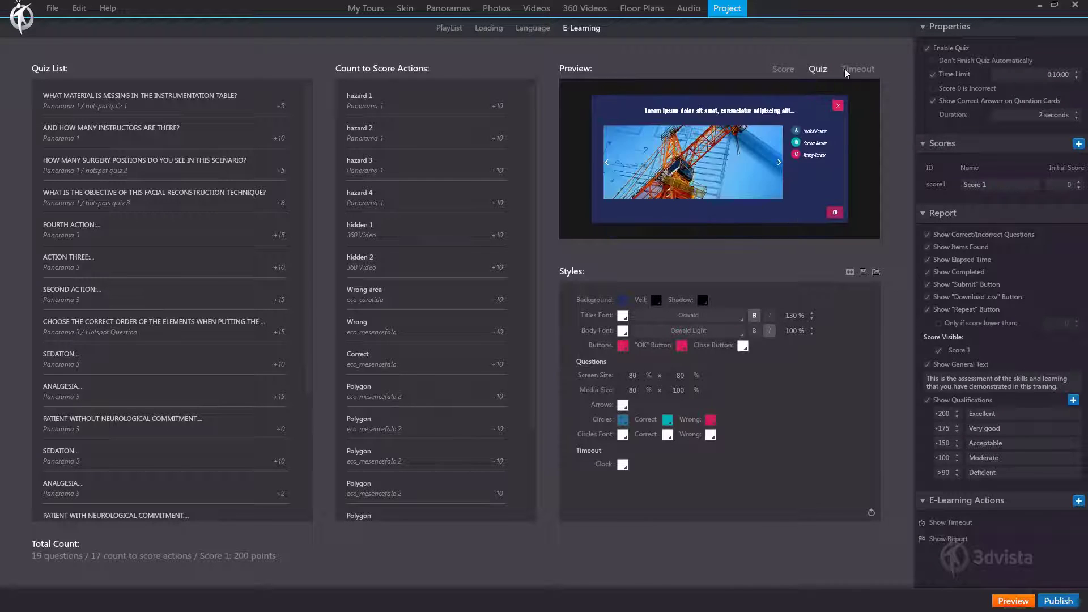
pyautogui.click(859, 72)
pyautogui.click(817, 70)
pyautogui.click(783, 71)
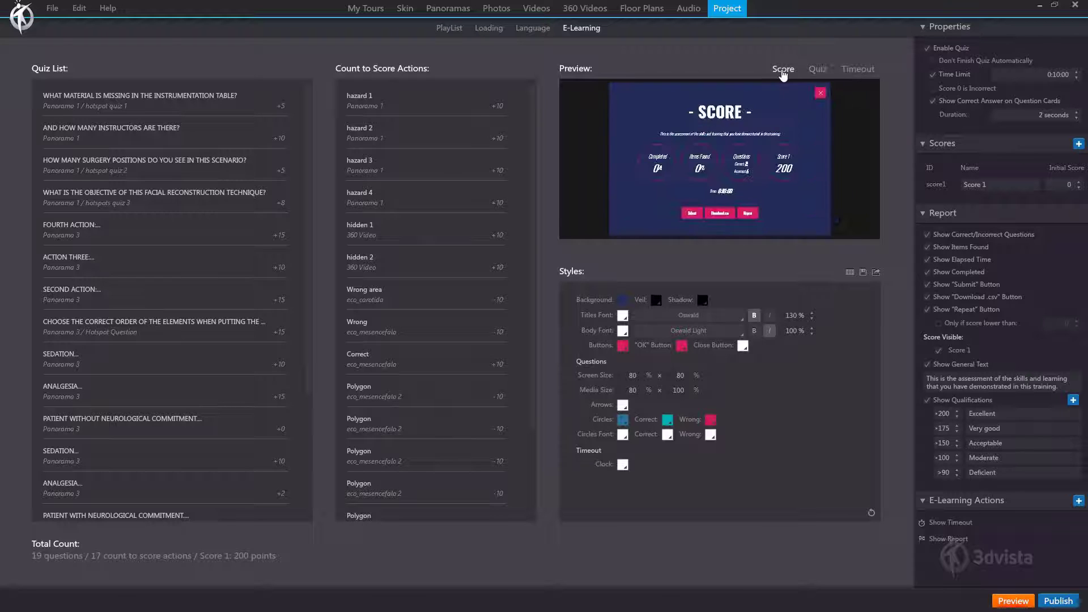
pyautogui.click(818, 69)
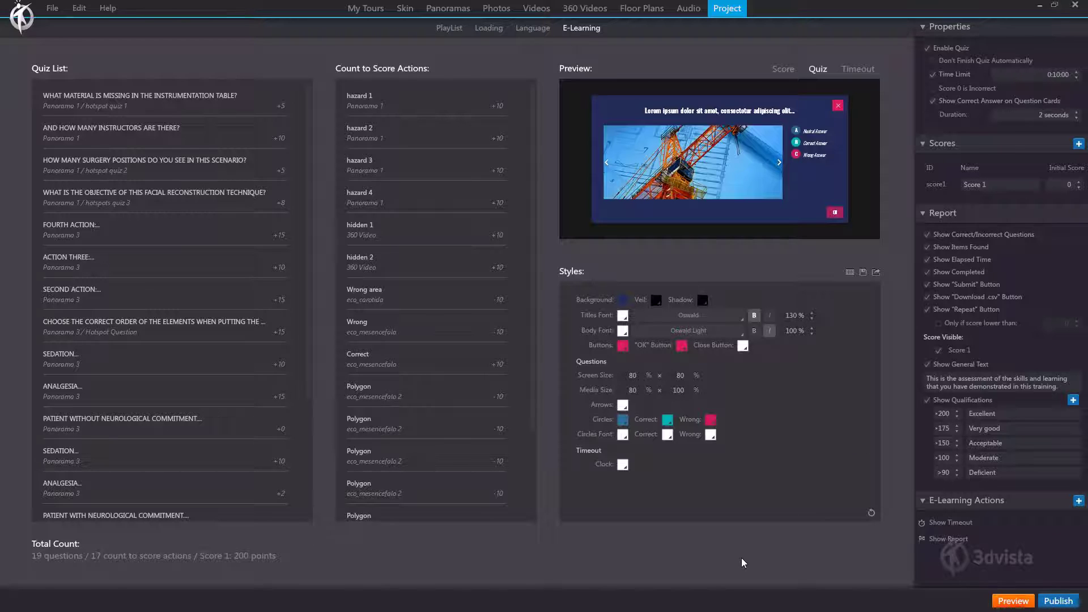
# Publish a test preview of the tour.
pyautogui.click(1013, 601)
# Reset the e-learning styles to their default settings.
pyautogui.click(872, 514)
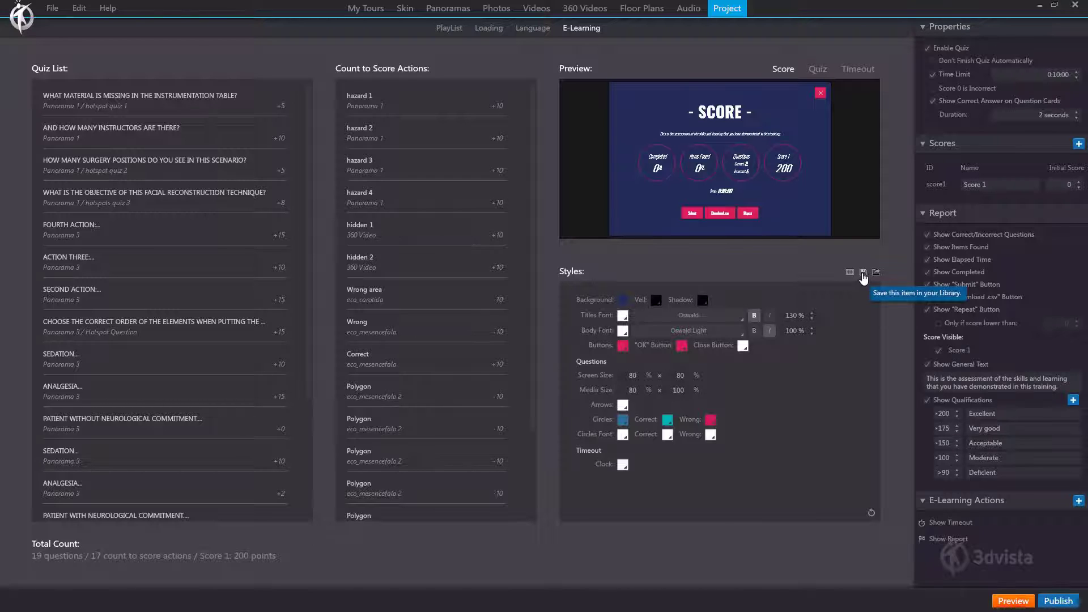
# Start saving the design to the style library and add the new family 'Test'.
pyautogui.click(863, 275)
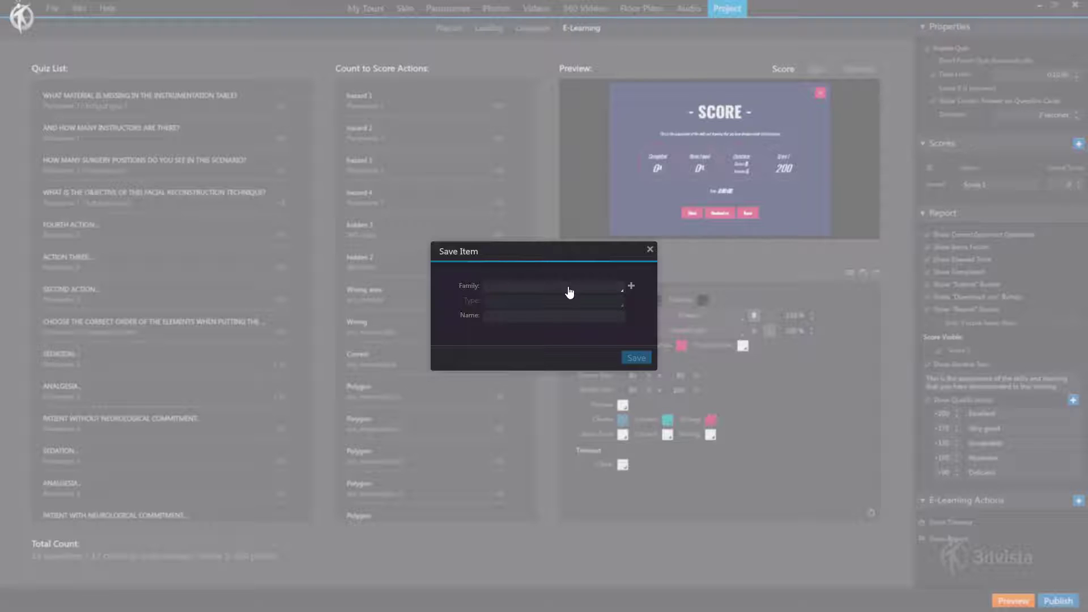
pyautogui.click(632, 288)
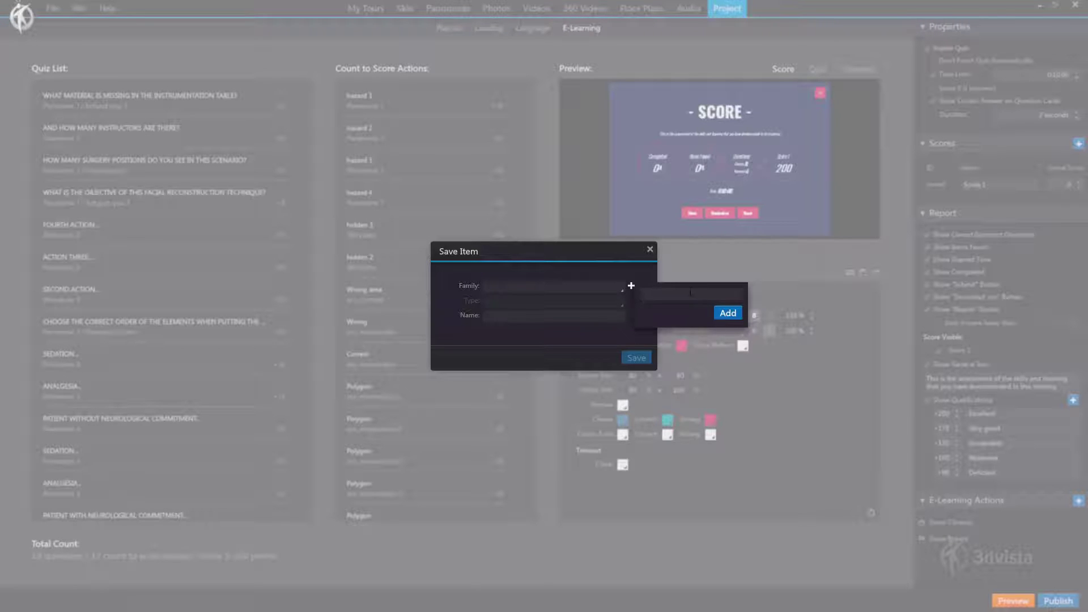
pyautogui.write('Test')
pyautogui.click(730, 312)
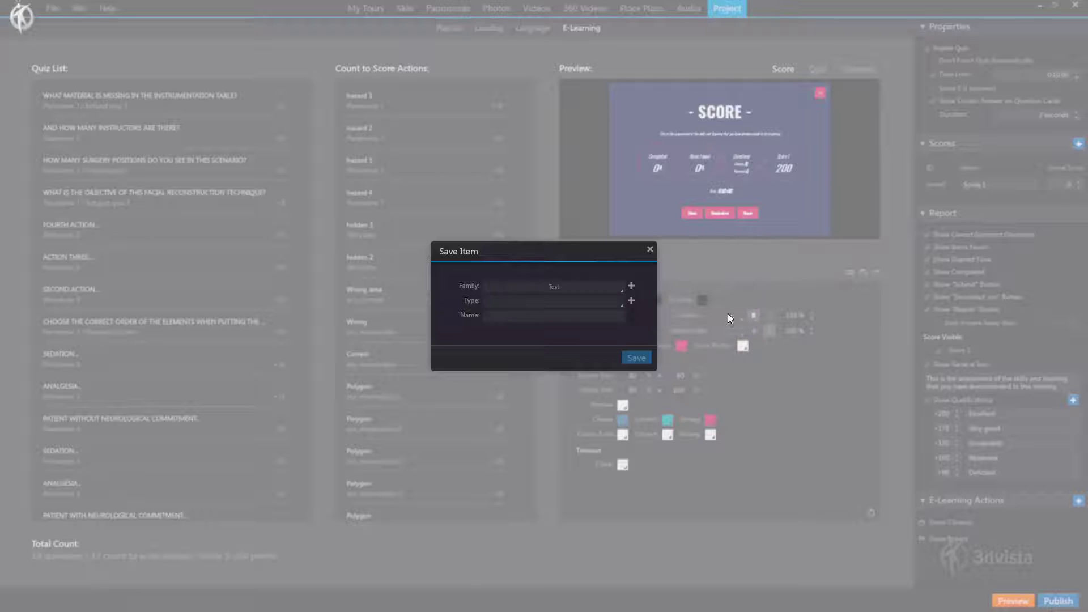
pyautogui.click(622, 302)
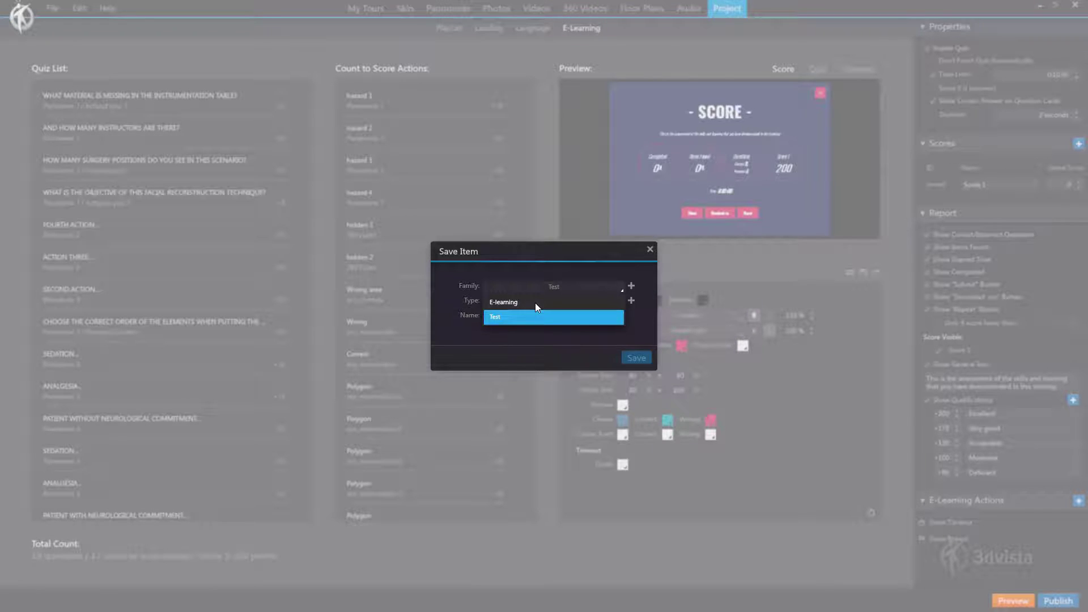
pyautogui.click(653, 316)
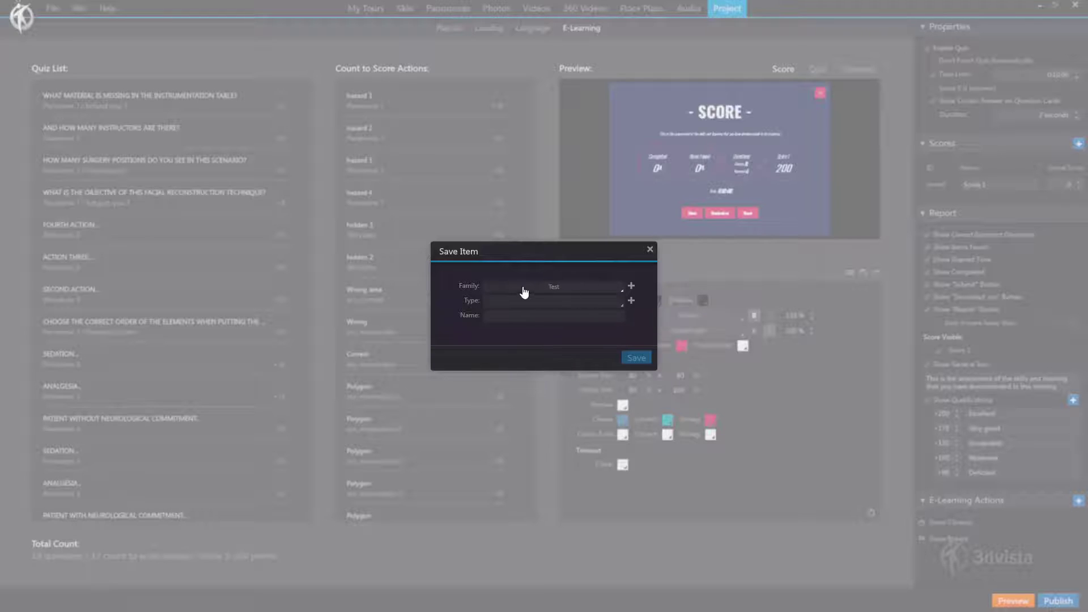
# Add the new type 'Dark', name the item 'Design 1' and save it.
pyautogui.click(632, 301)
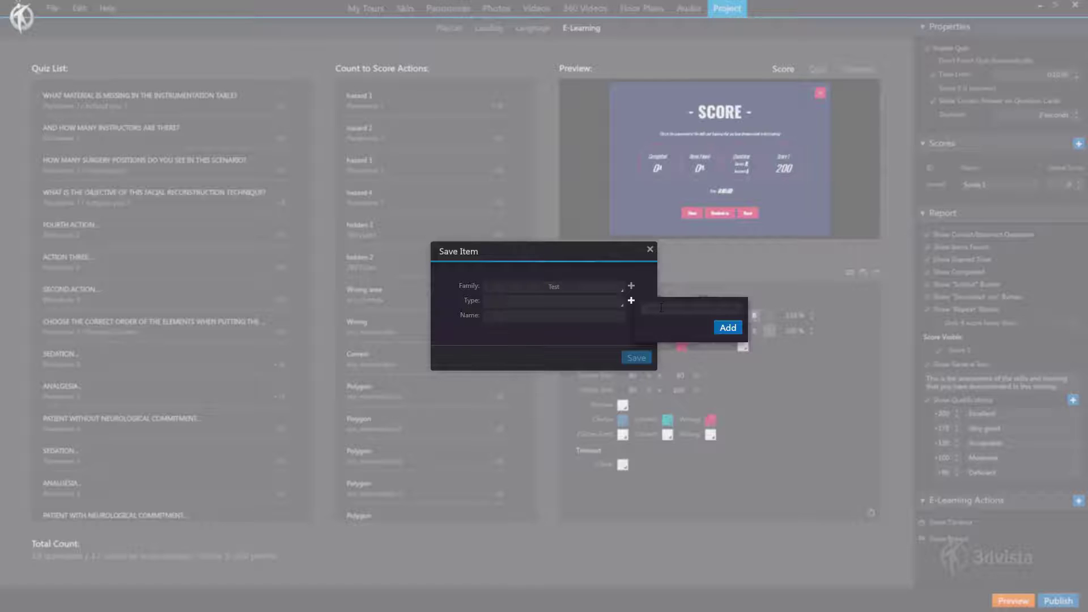
pyautogui.write('Dark')
pyautogui.click(727, 328)
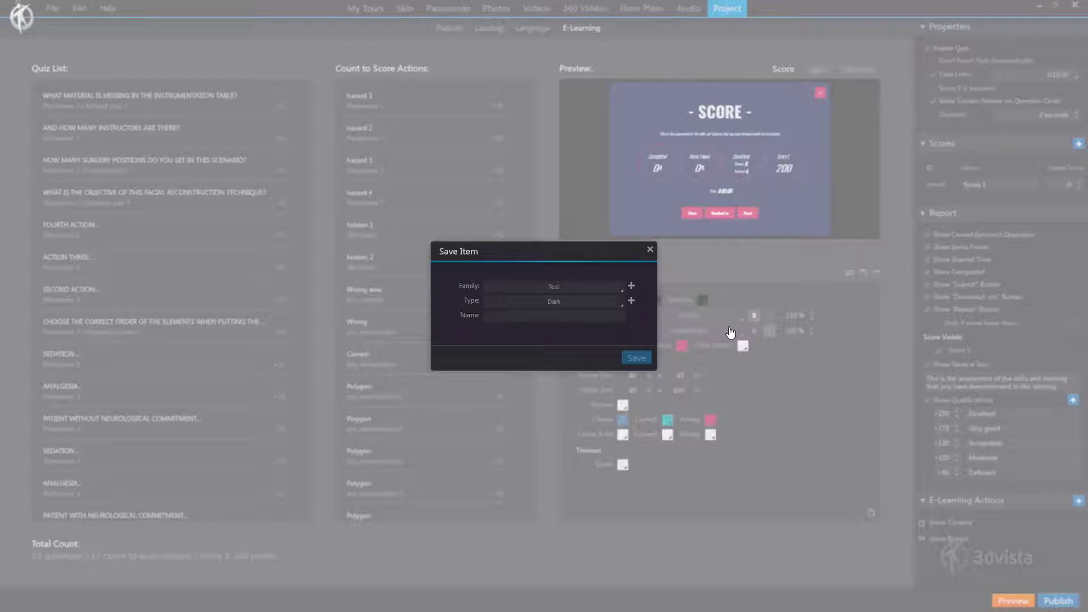
pyautogui.click(556, 317)
pyautogui.write('Desig')
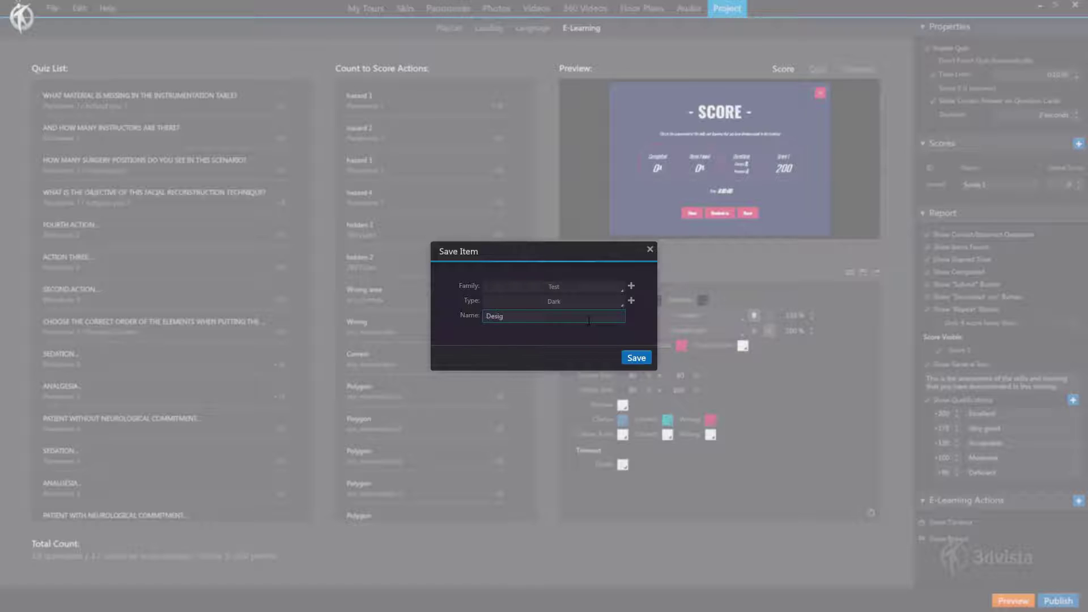
pyautogui.write('n 1')
pyautogui.click(634, 357)
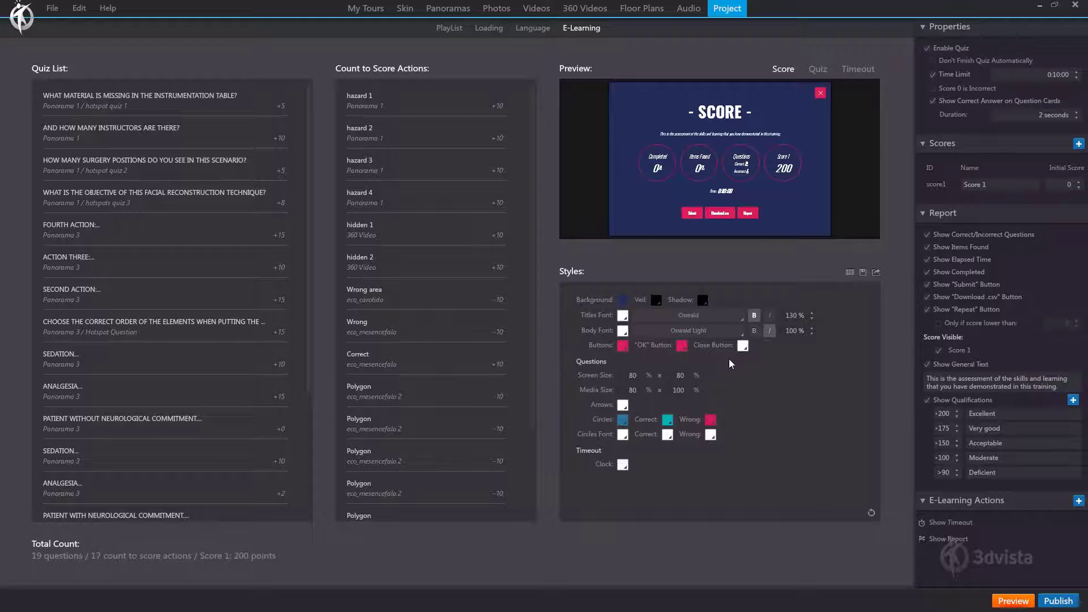
# In the style library, select Design 1 and preview its quiz, timeout and score screens.
pyautogui.click(769, 329)
pyautogui.click(849, 273)
pyautogui.moveTo(473, 249)
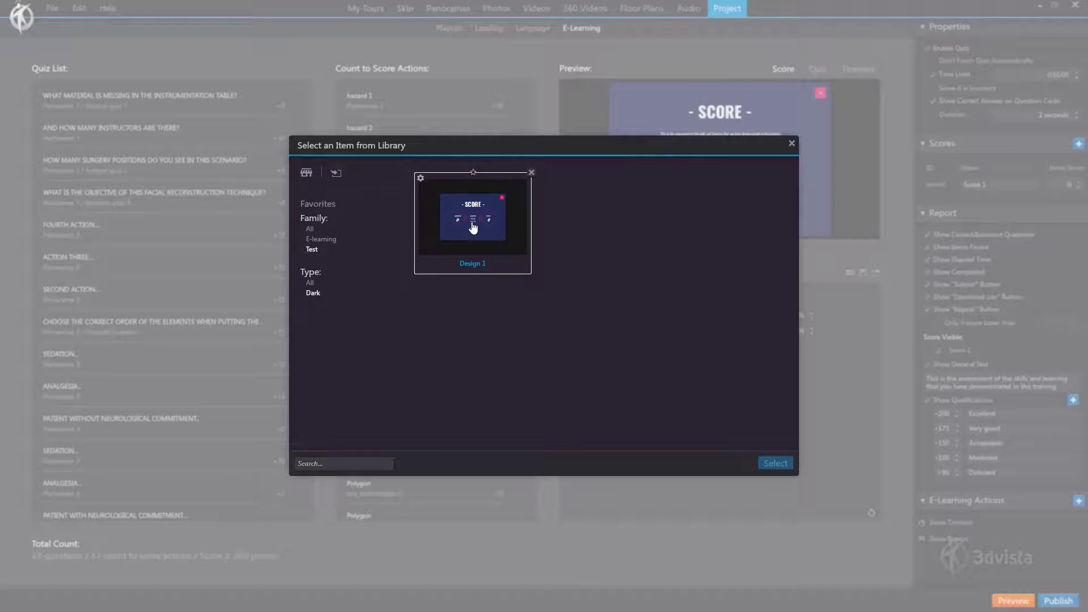
pyautogui.click(473, 227)
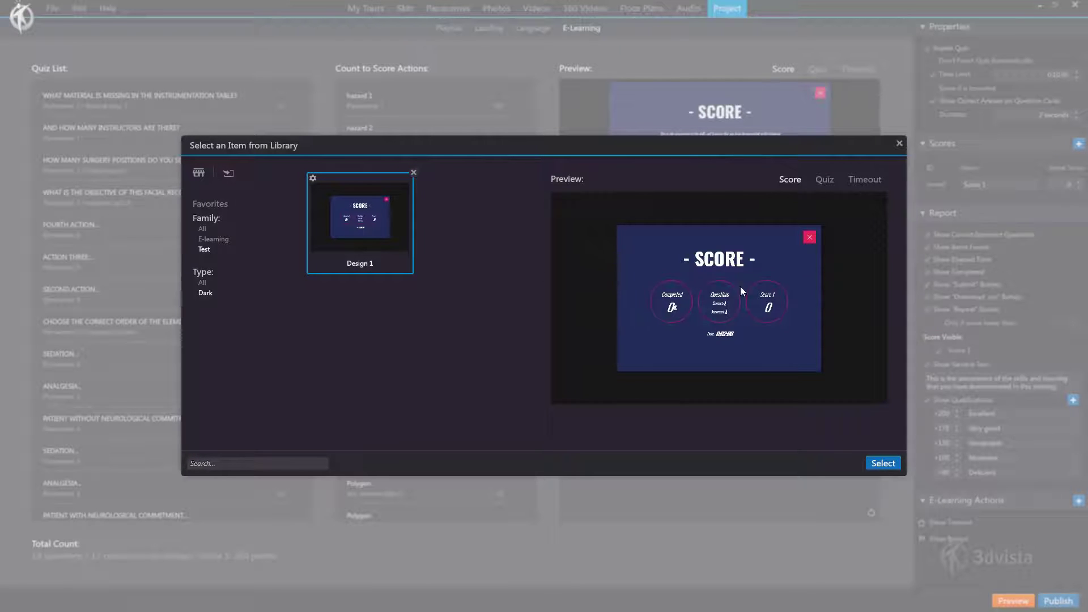
pyautogui.click(822, 179)
pyautogui.click(867, 179)
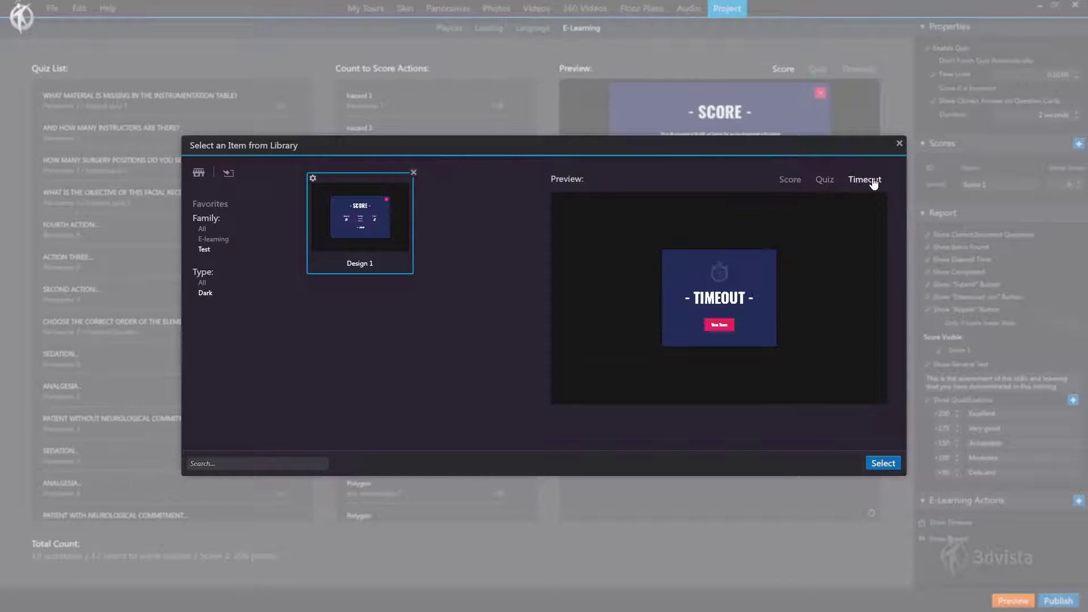
pyautogui.click(788, 182)
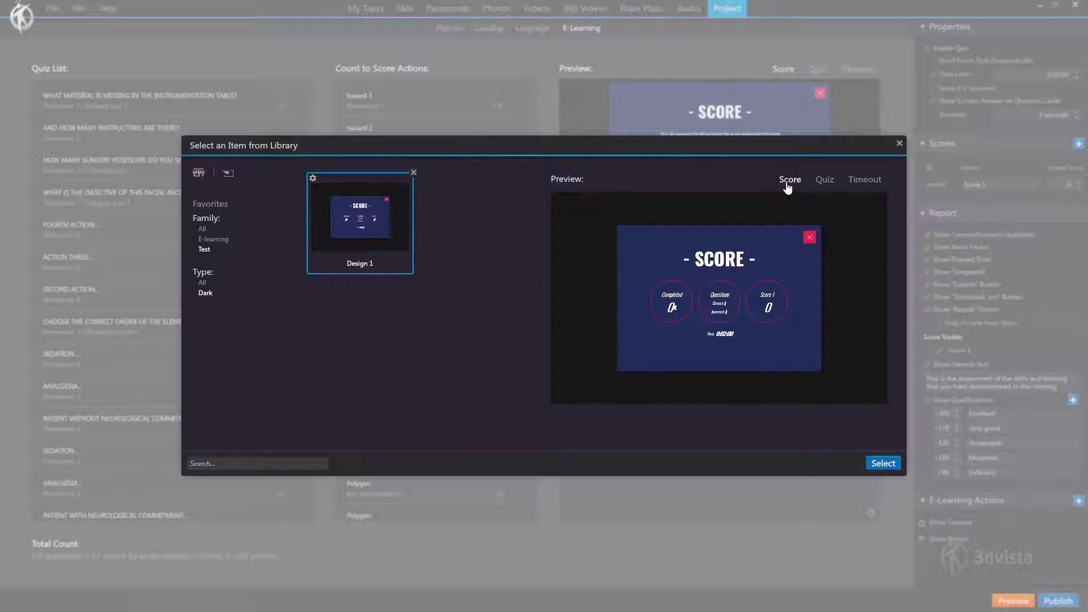
# Filter the library to E-learning Modern templates, preview Pink Black's screens and apply it.
pyautogui.click(223, 240)
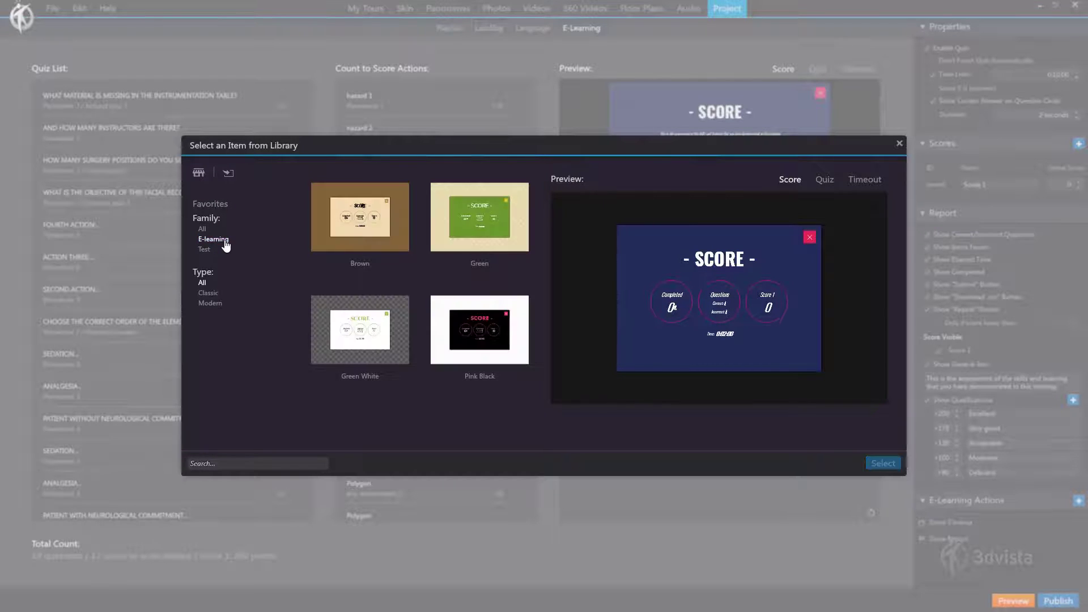
pyautogui.click(209, 294)
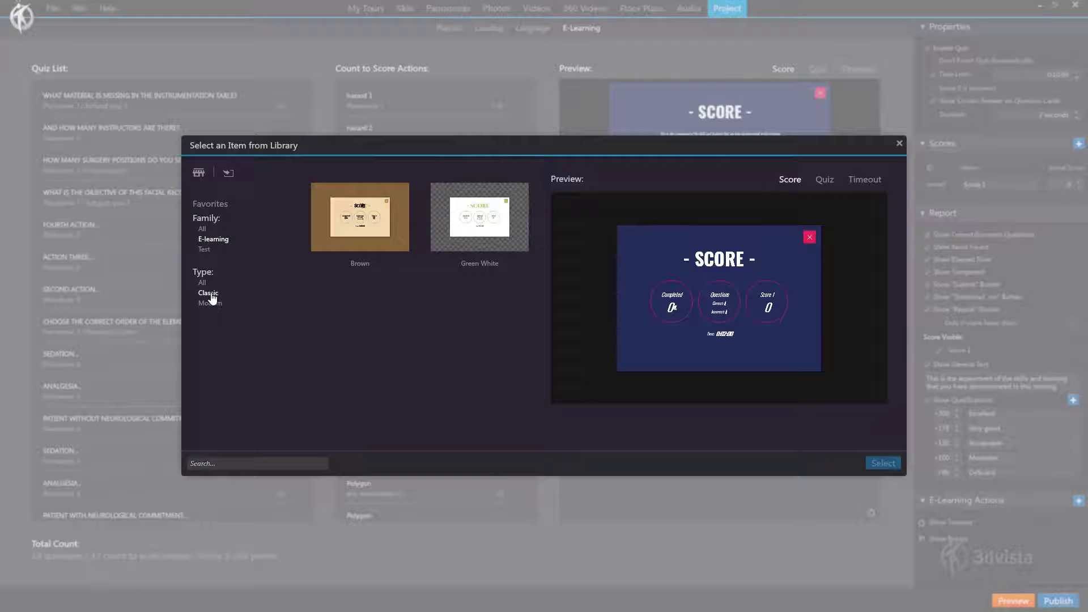
pyautogui.click(211, 305)
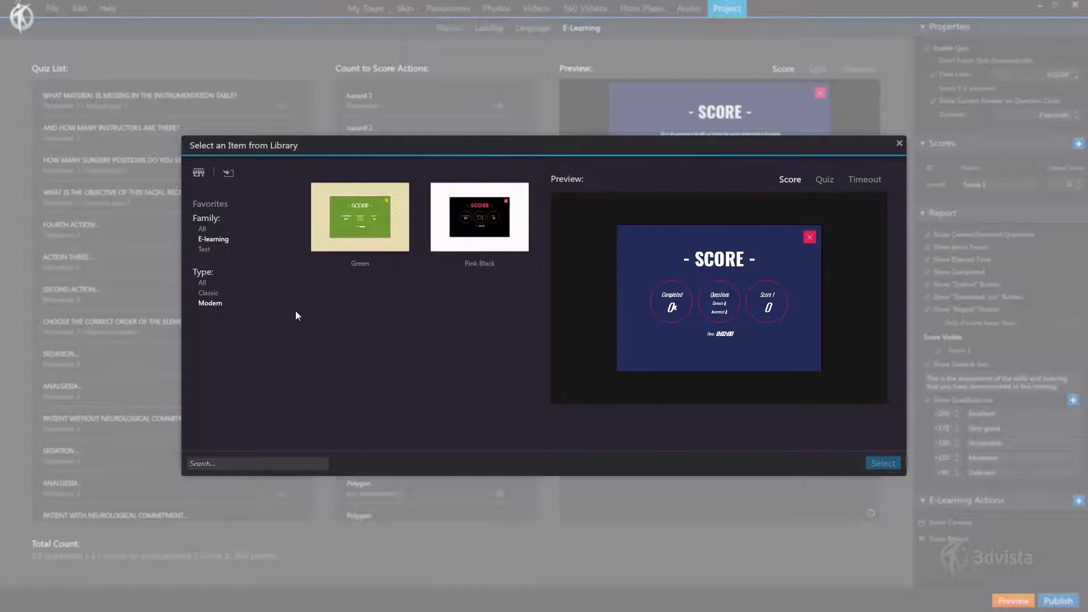
pyautogui.click(480, 221)
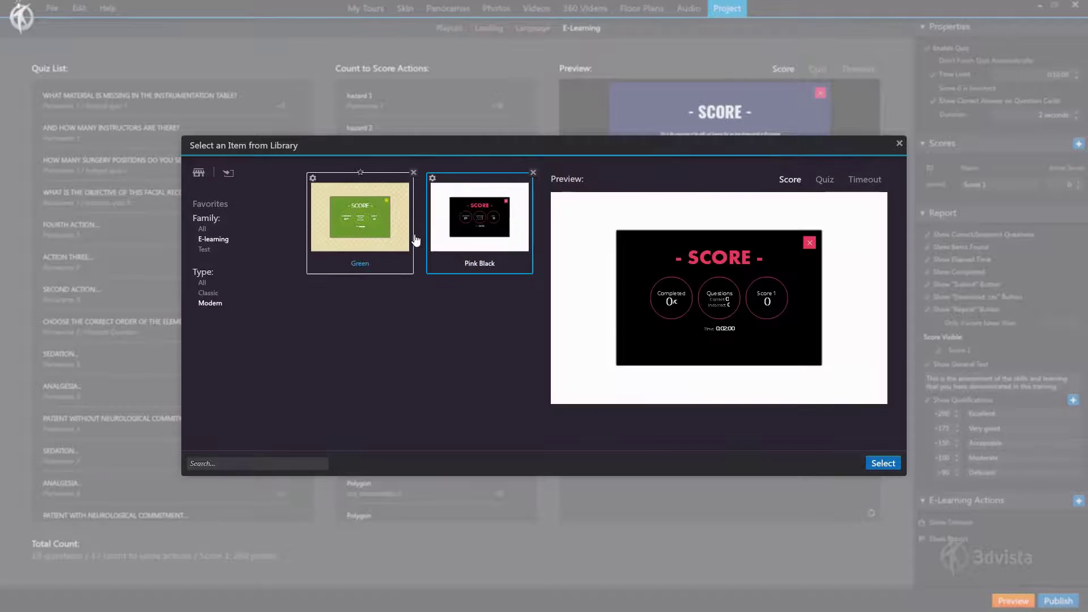
pyautogui.click(824, 179)
pyautogui.click(864, 180)
pyautogui.click(790, 179)
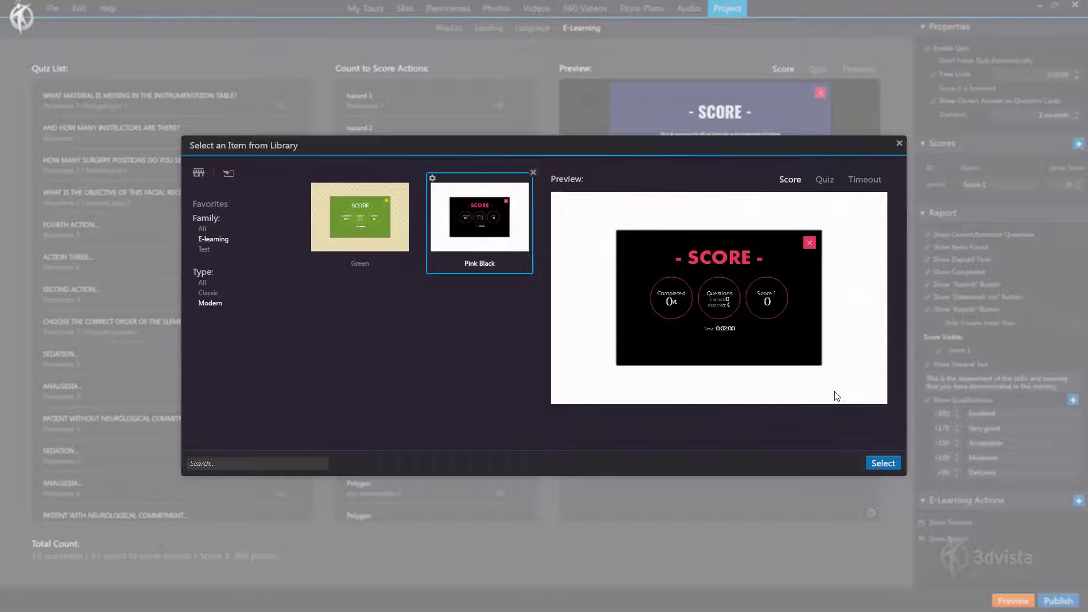
pyautogui.click(882, 464)
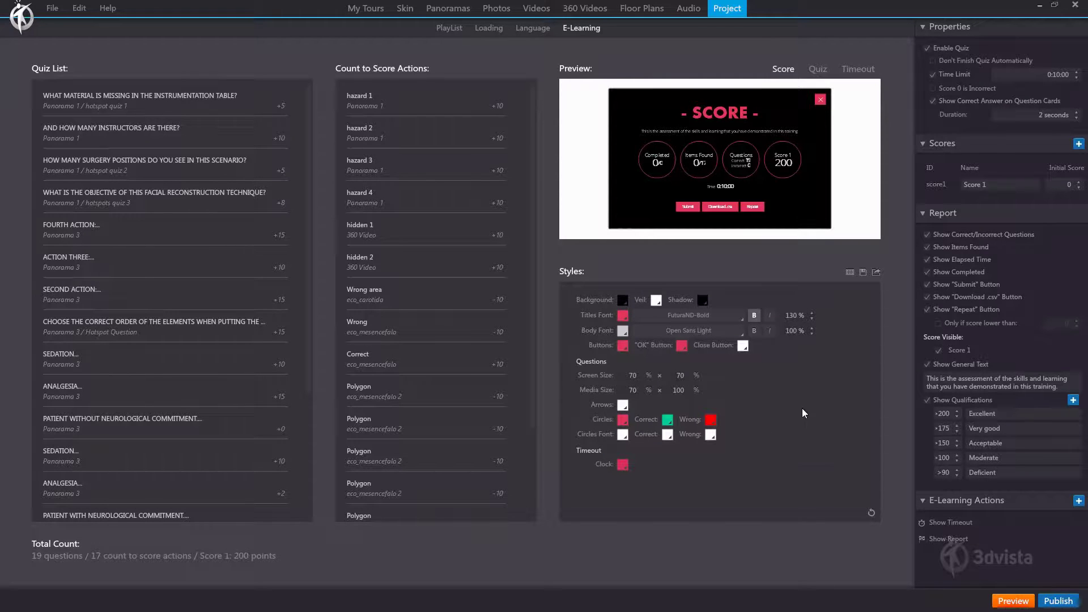
# Reapply Design 1 from the Test family in the style library.
pyautogui.click(850, 272)
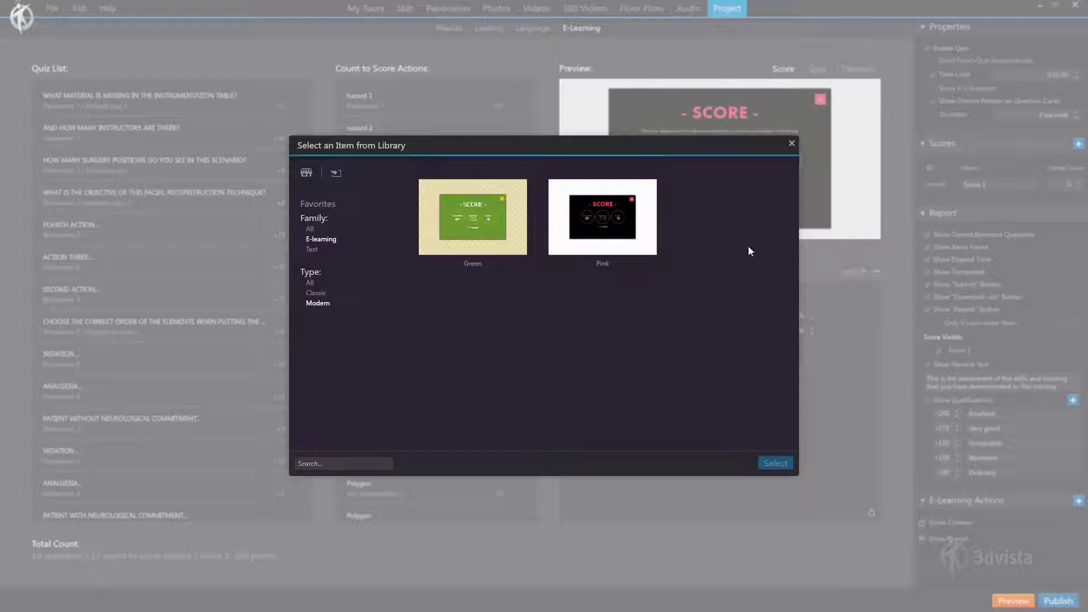
pyautogui.click(312, 249)
pyautogui.click(519, 239)
pyautogui.click(882, 463)
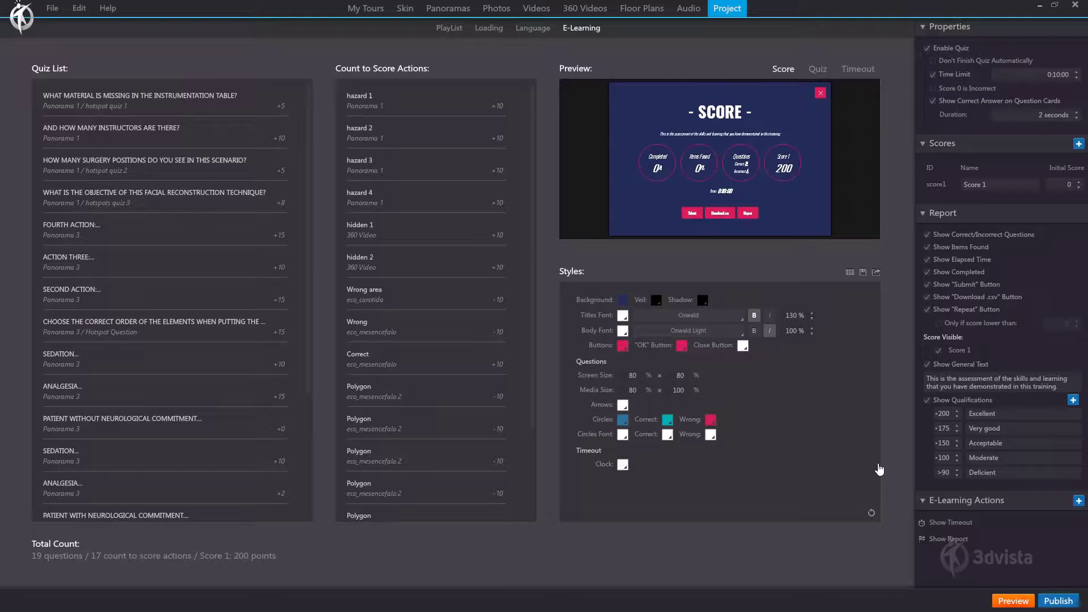
# Export the current design as Design1.vtl into the Design folder.
pyautogui.click(876, 273)
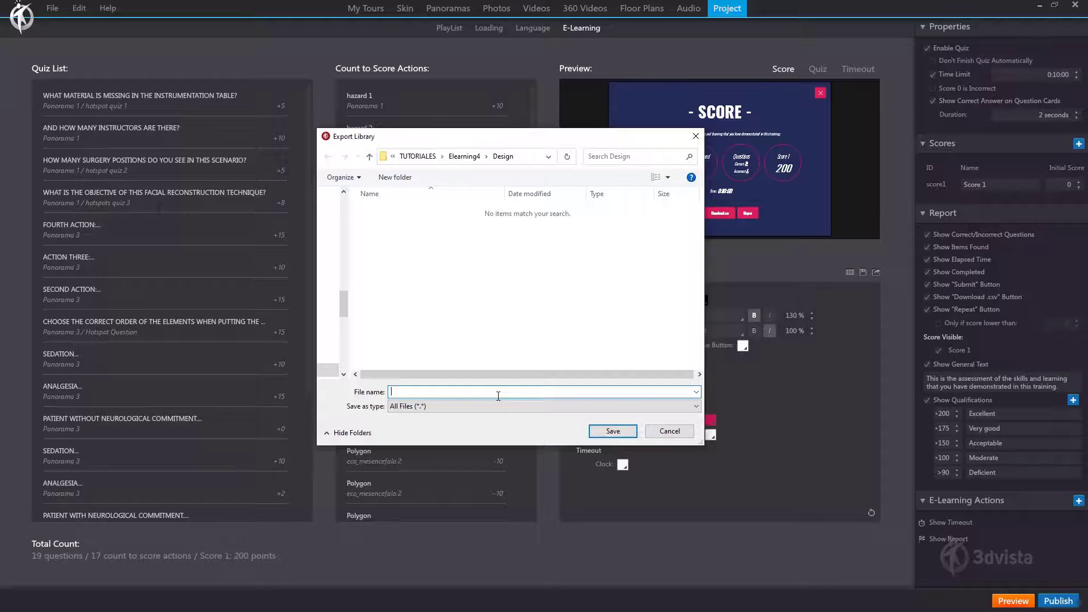
pyautogui.write('Design1')
pyautogui.click(612, 431)
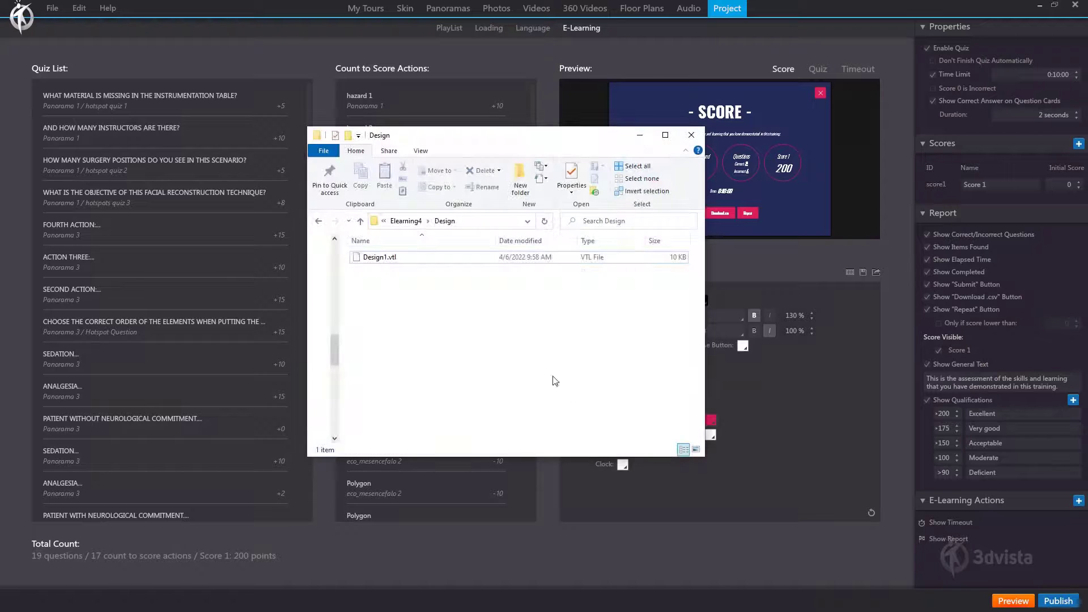
pyautogui.click(381, 258)
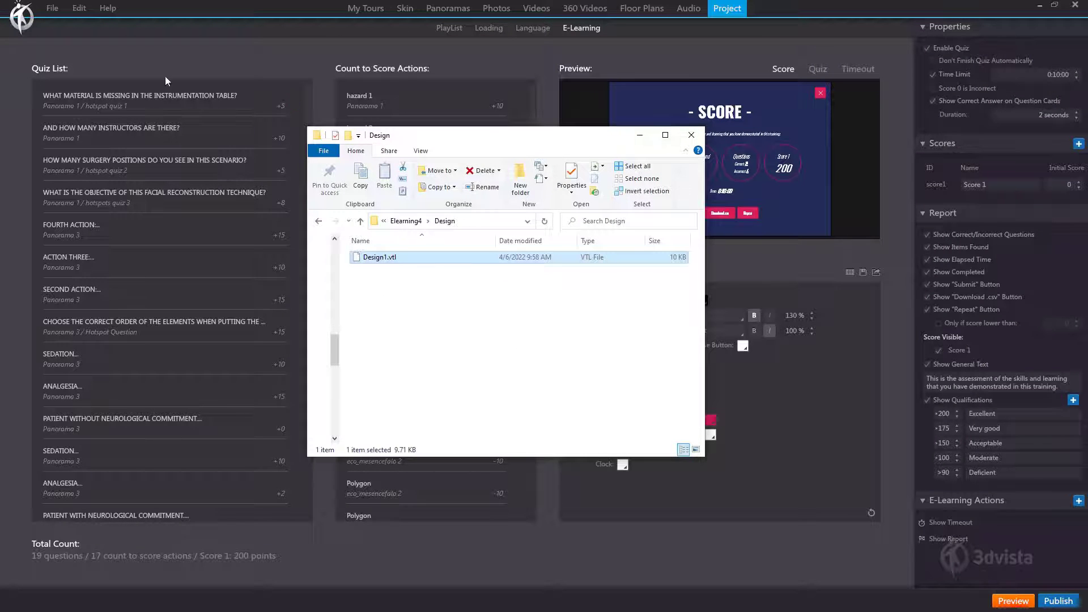
pyautogui.click(127, 50)
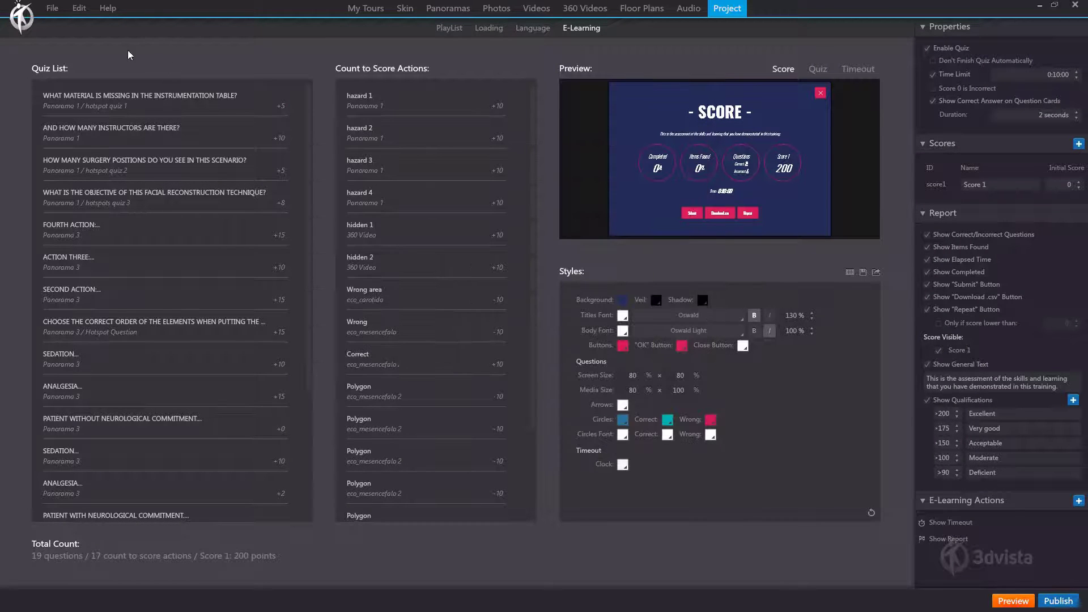
# Open the File menu and dismiss it without choosing a command.
pyautogui.click(53, 9)
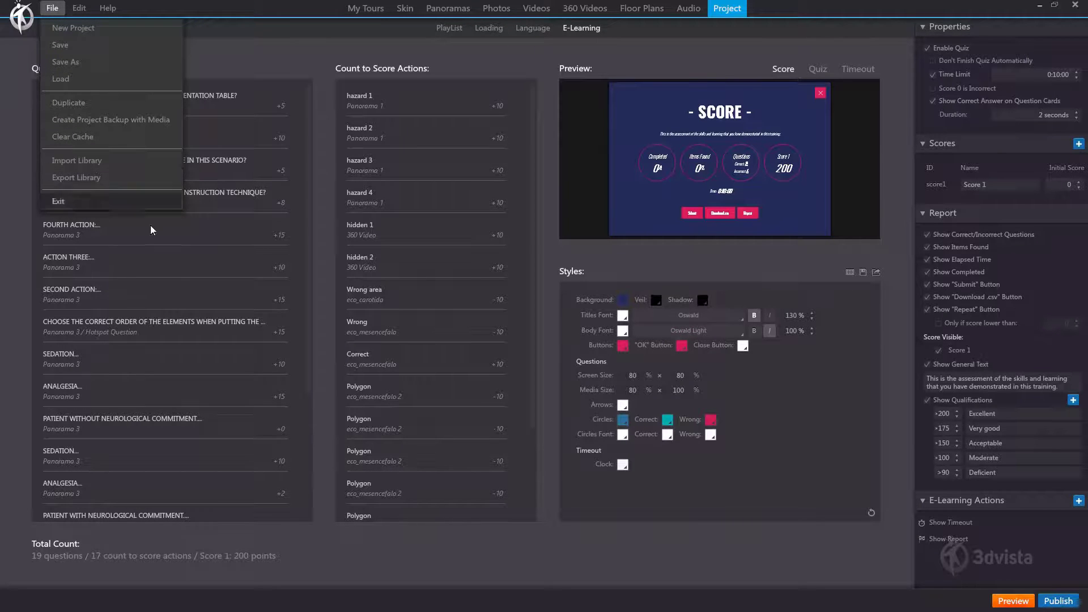
pyautogui.click(790, 553)
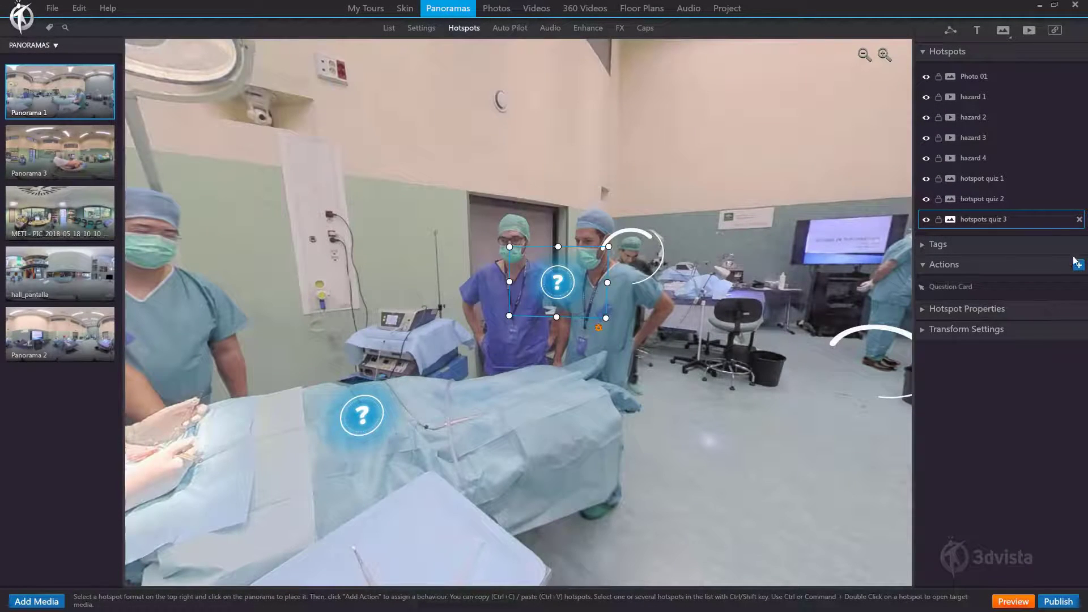
# Add an E-Learning Timer action to the hotspot set to resume the timer.
pyautogui.click(1078, 265)
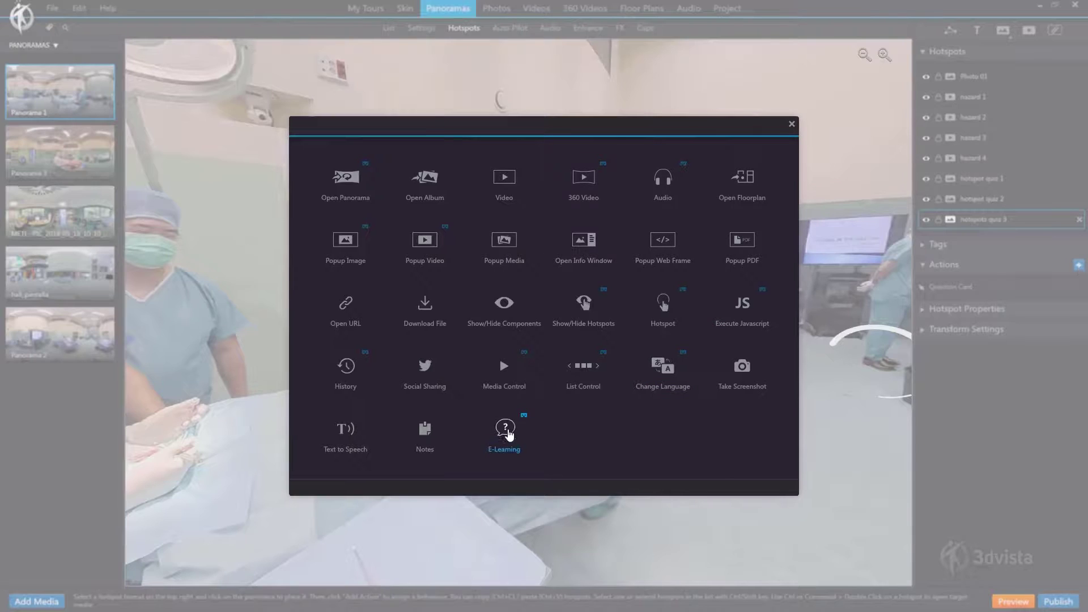
pyautogui.click(506, 435)
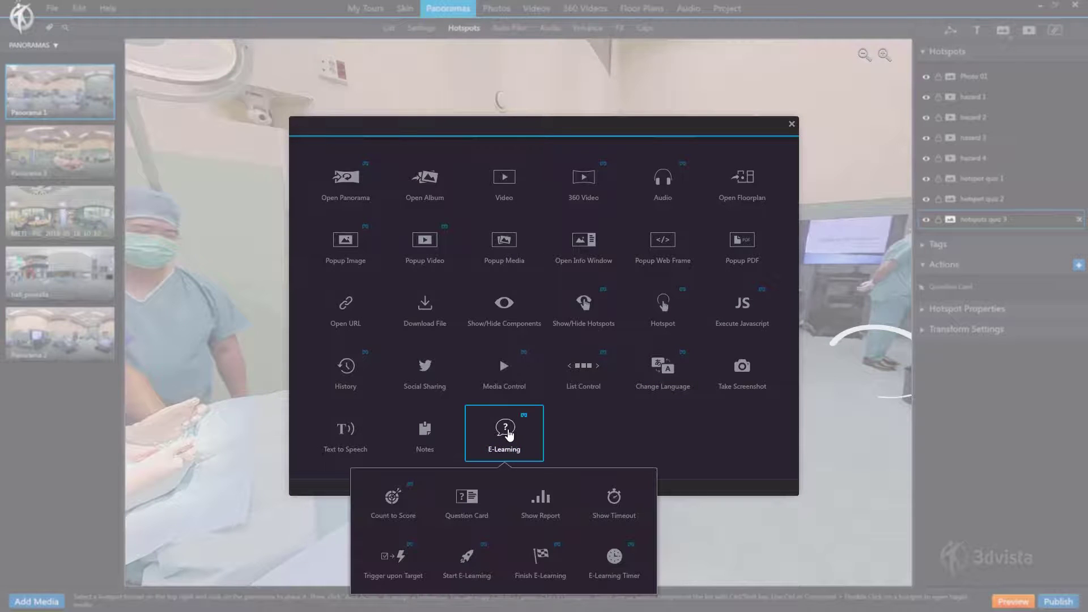
pyautogui.click(616, 560)
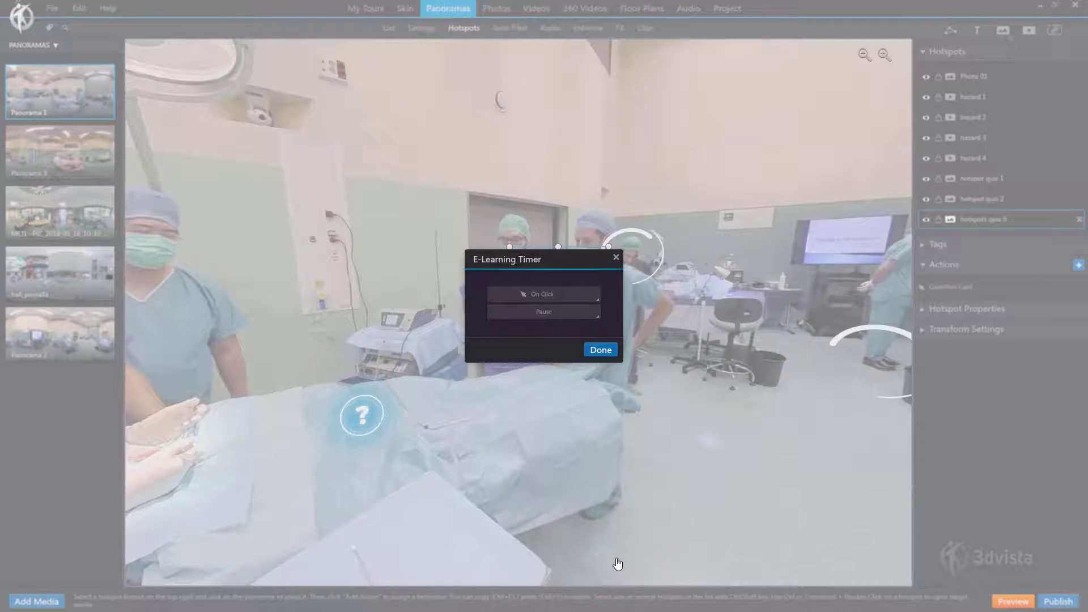
pyautogui.click(589, 315)
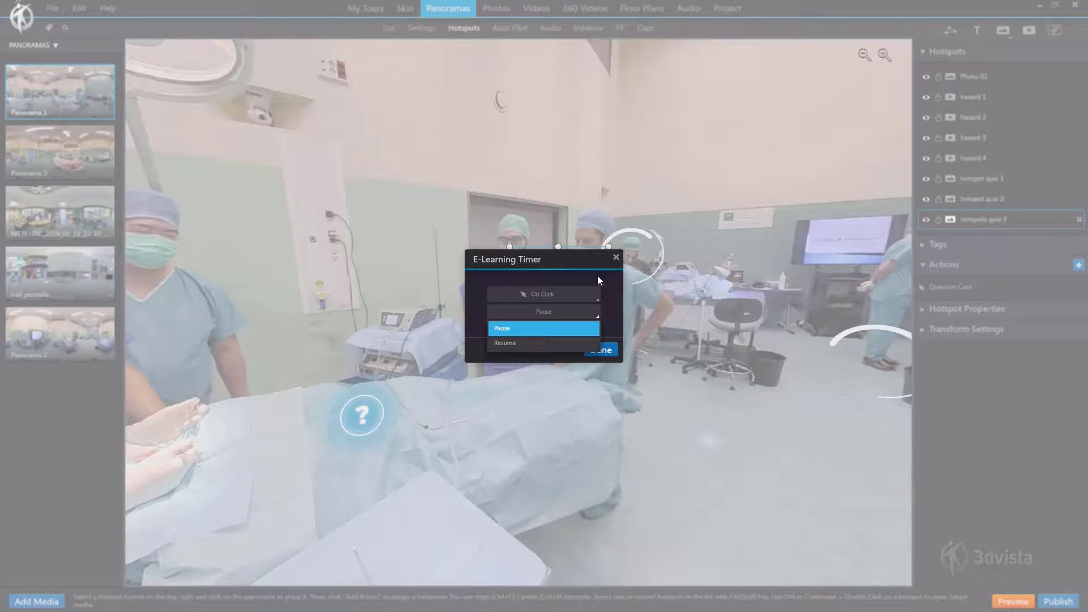
pyautogui.click(526, 344)
pyautogui.click(600, 349)
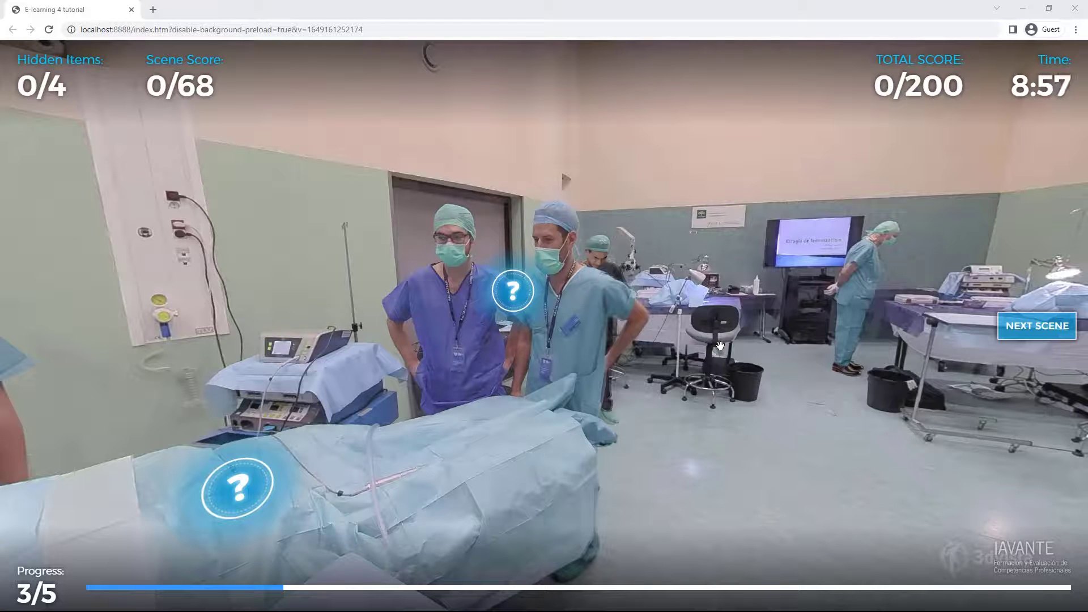
# In the preview, open the facial reconstruction question hotspot and play its video.
pyautogui.click(516, 294)
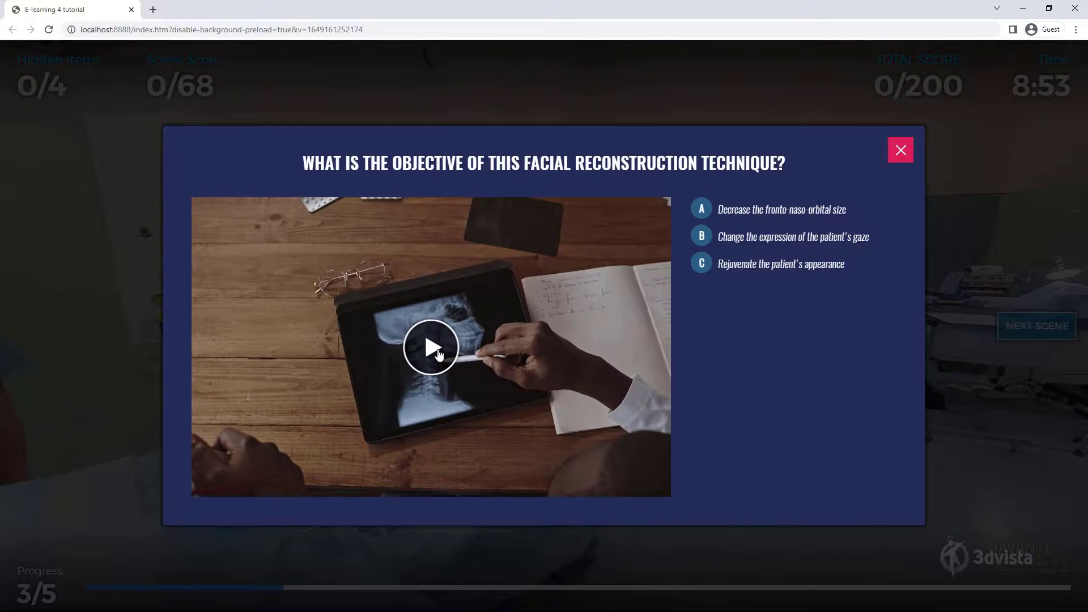
pyautogui.click(437, 351)
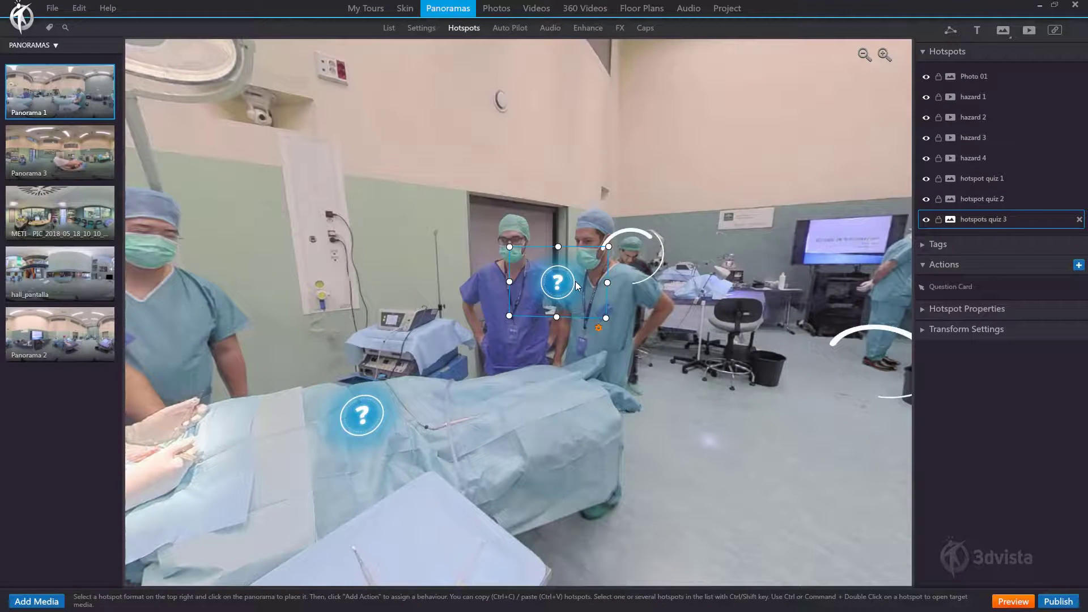
# Inspect the settings of the hotspot's existing Question Card action.
pyautogui.click(955, 290)
pyautogui.doubleClick(956, 290)
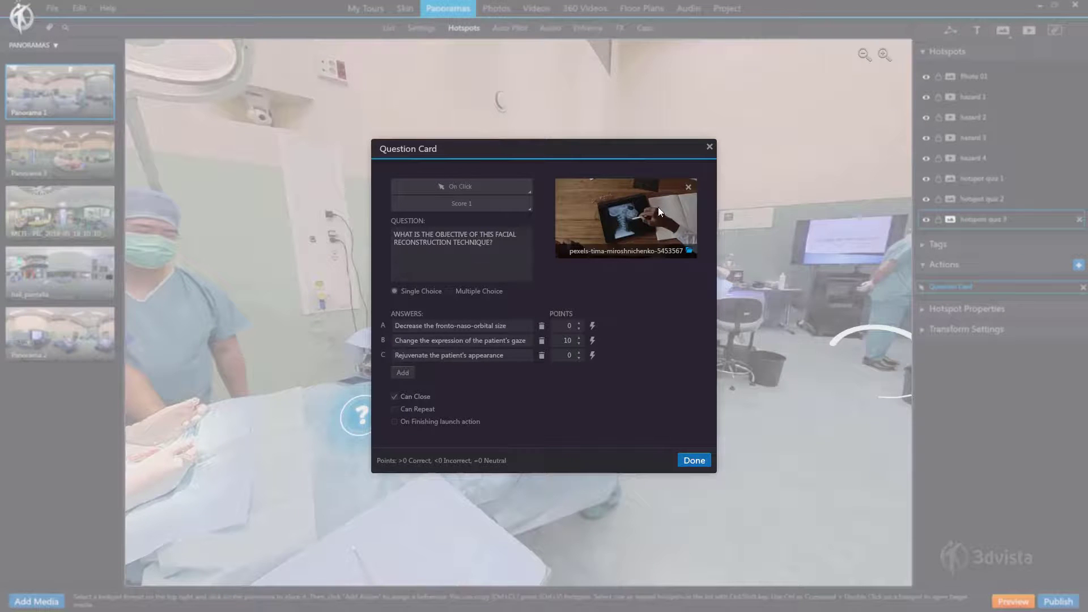
pyautogui.click(709, 146)
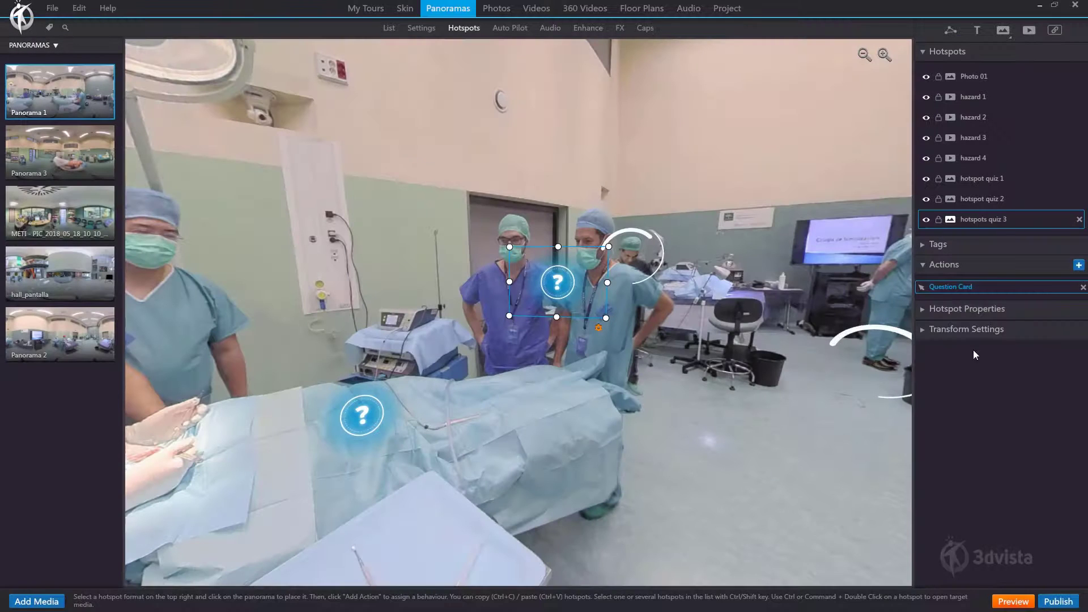
# Add an On Click E-Learning Timer action set to Pause, then recheck the Question Card.
pyautogui.click(1078, 265)
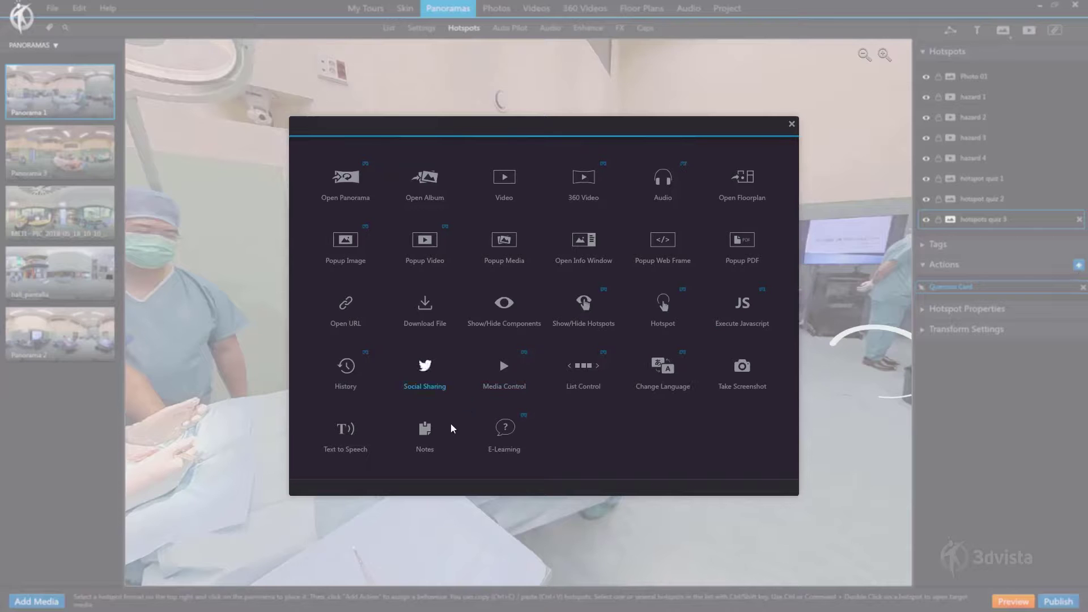
pyautogui.click(506, 435)
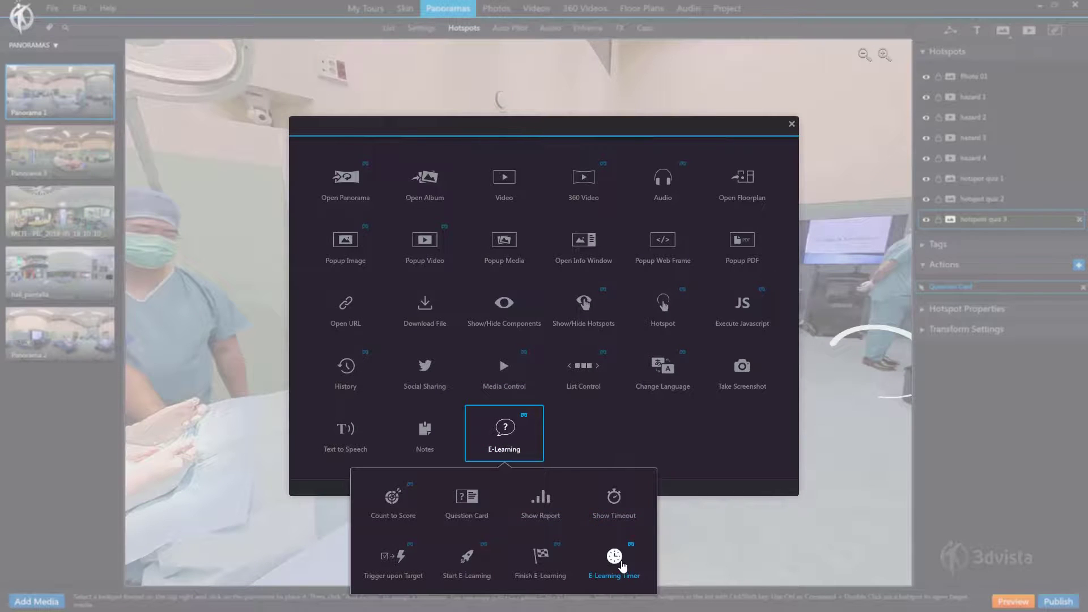
pyautogui.click(618, 561)
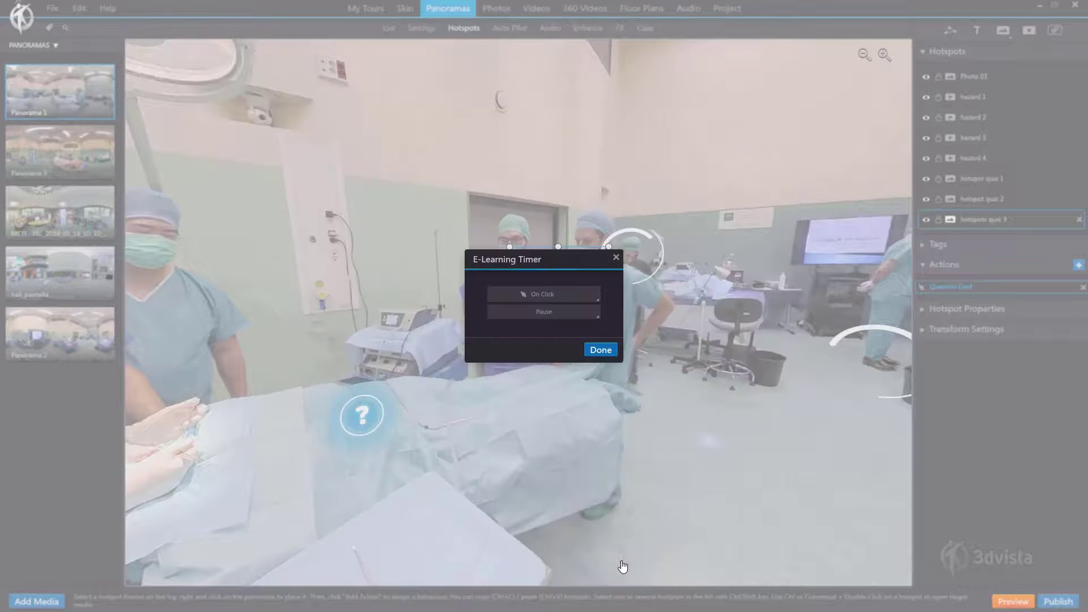
pyautogui.click(601, 351)
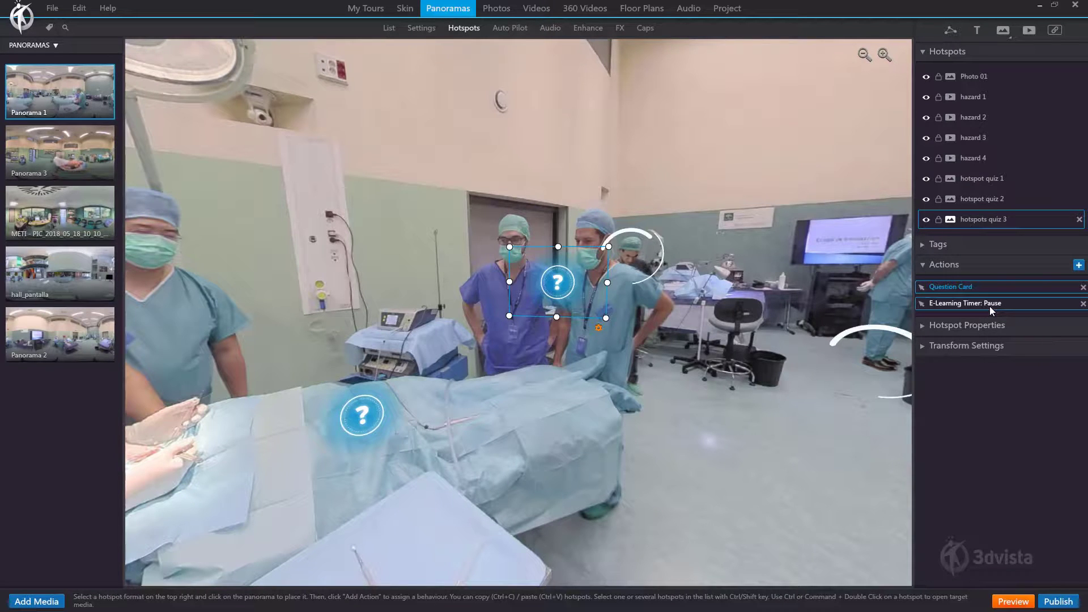
pyautogui.doubleClick(960, 287)
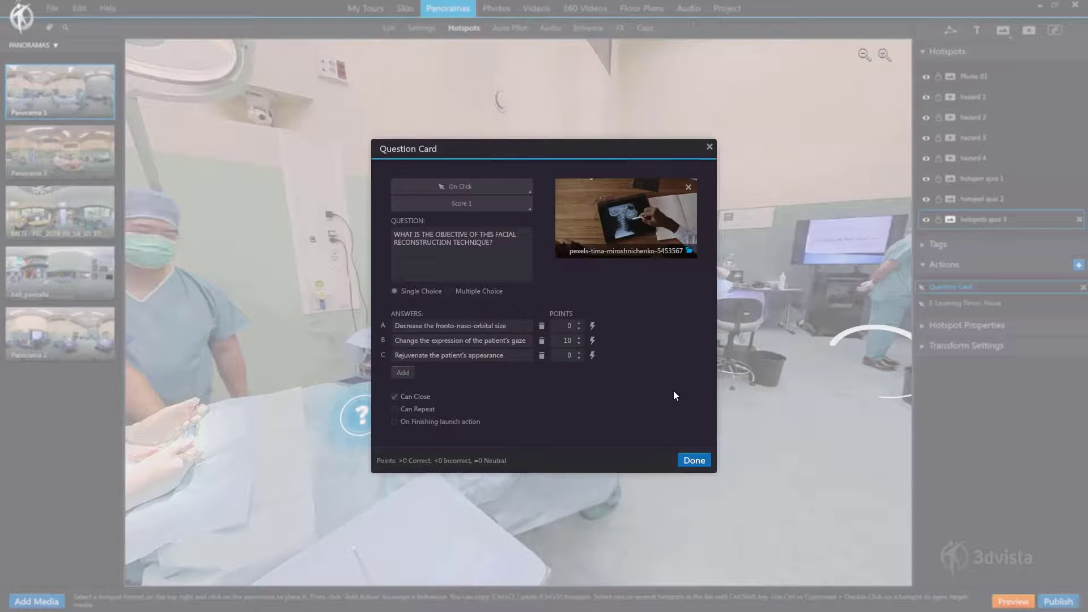
pyautogui.click(709, 147)
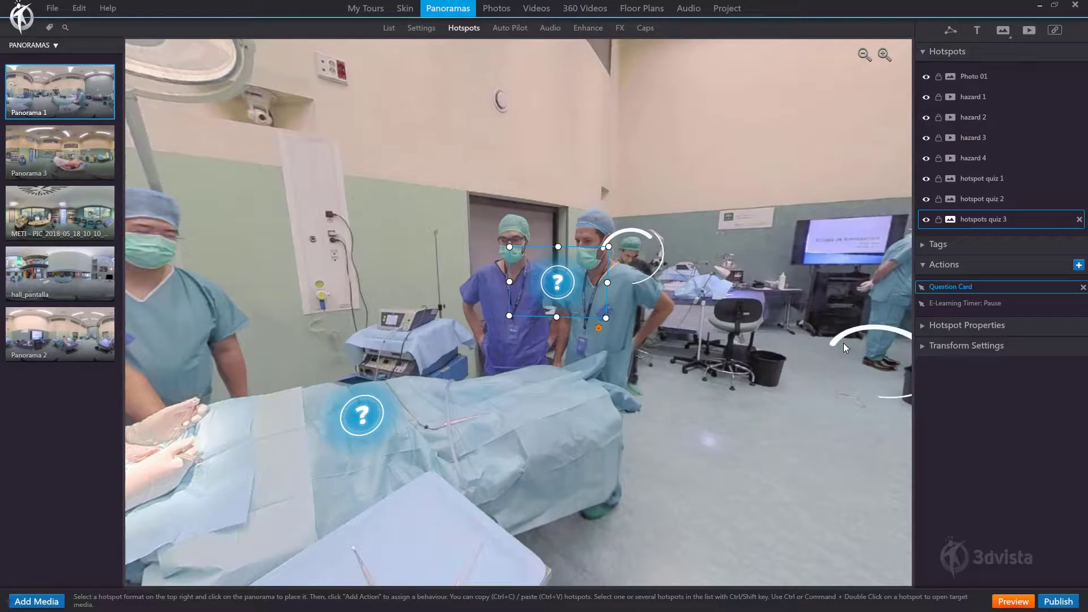
# Give the Question Card an On Finishing E-Learning Timer action in Resume mode and save.
pyautogui.doubleClick(946, 286)
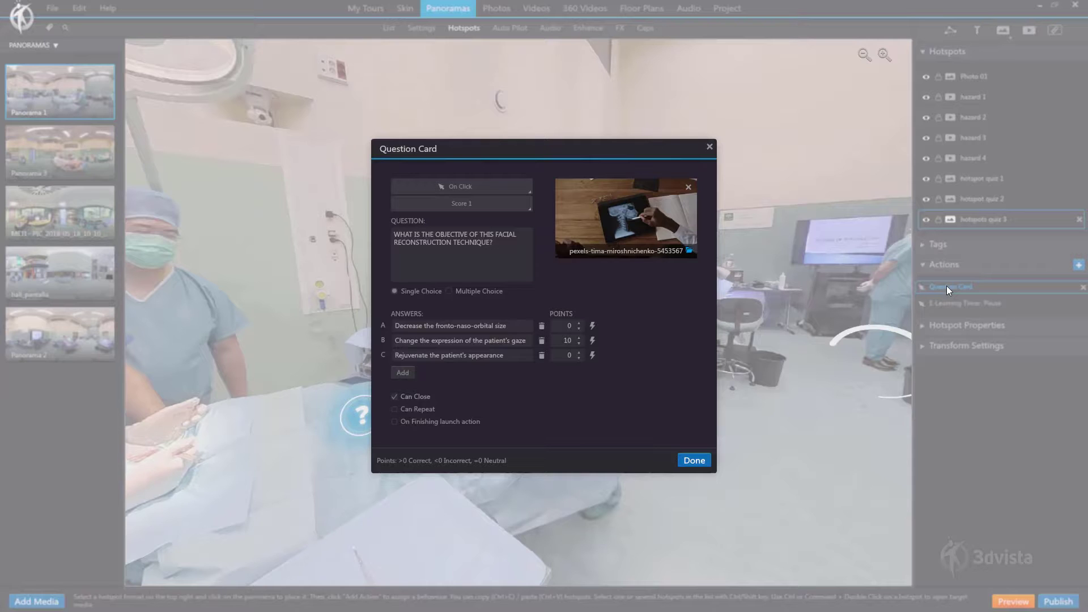
pyautogui.click(394, 422)
pyautogui.click(486, 422)
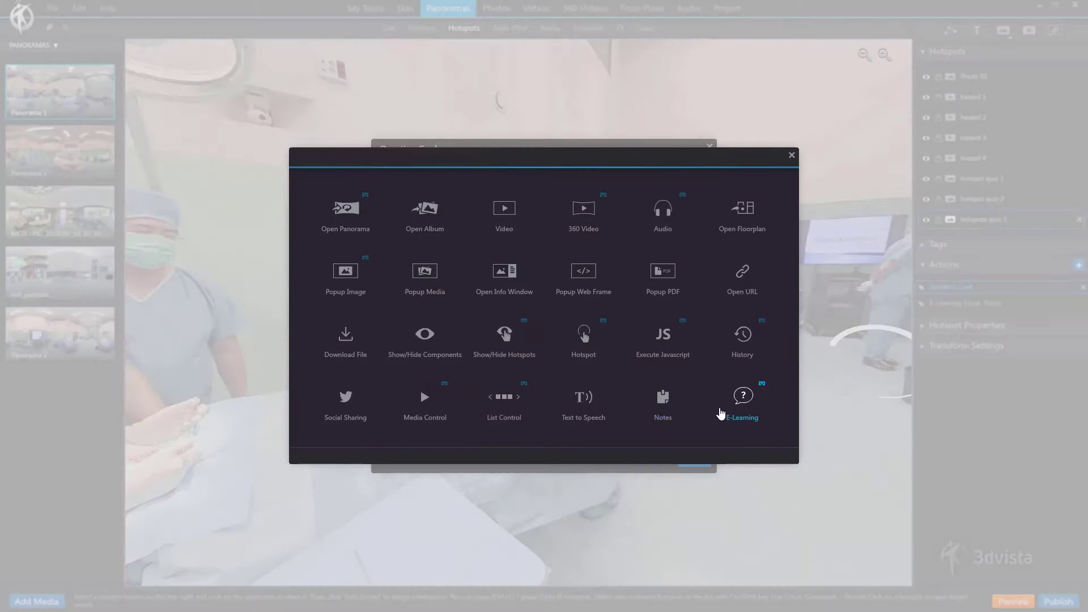
pyautogui.click(731, 405)
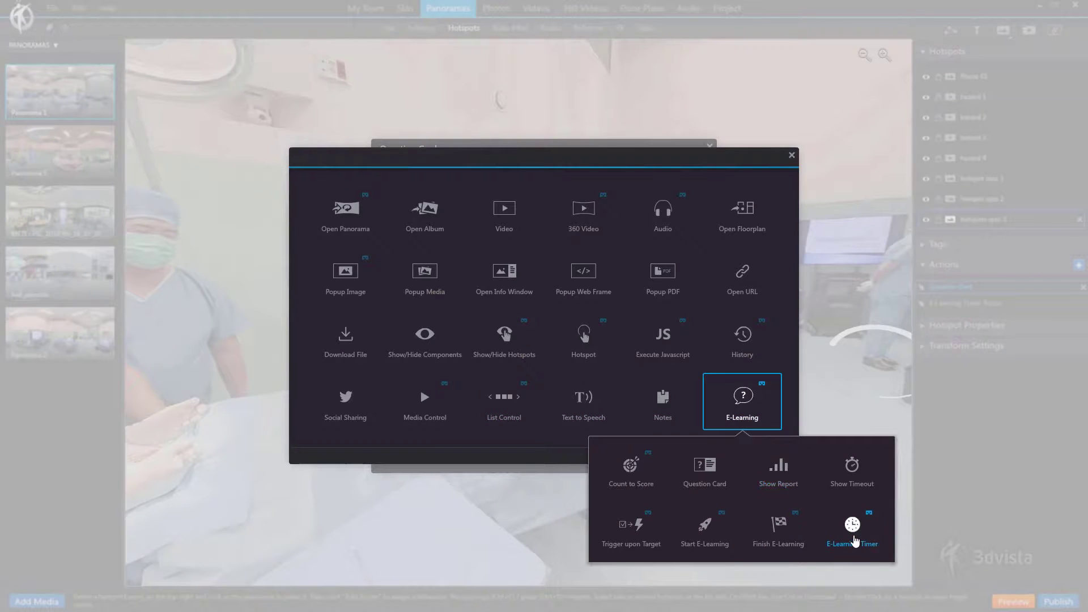
pyautogui.click(854, 538)
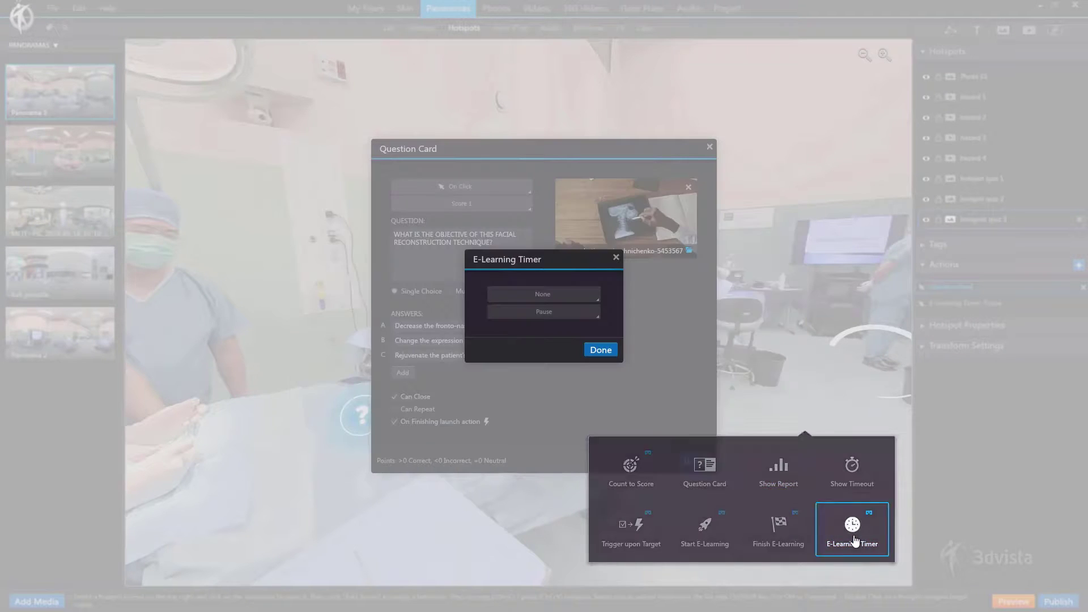
pyautogui.click(545, 311)
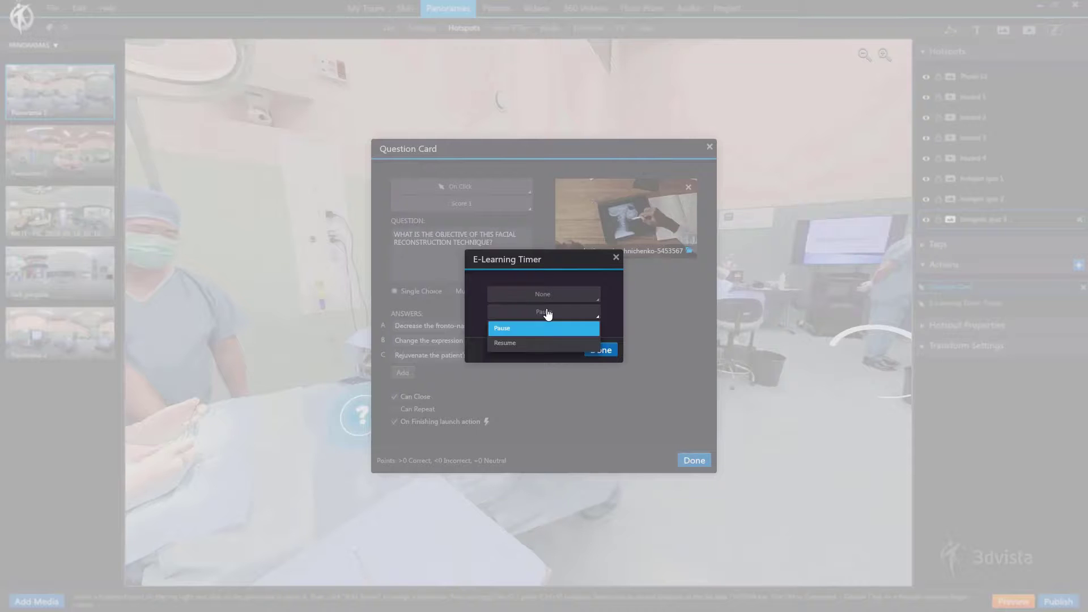
pyautogui.click(509, 344)
pyautogui.click(600, 349)
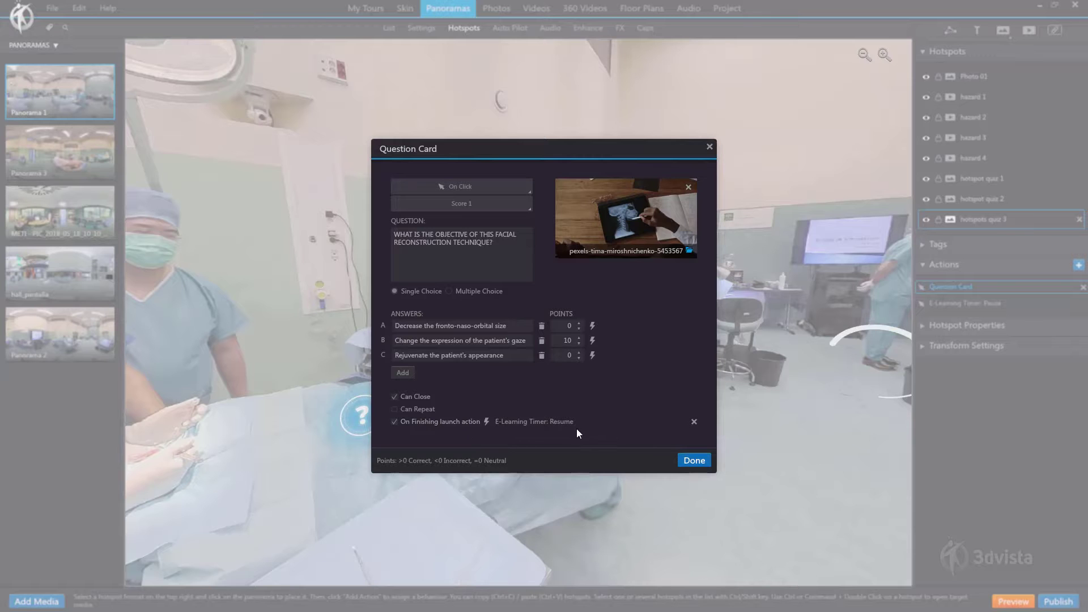
pyautogui.click(701, 462)
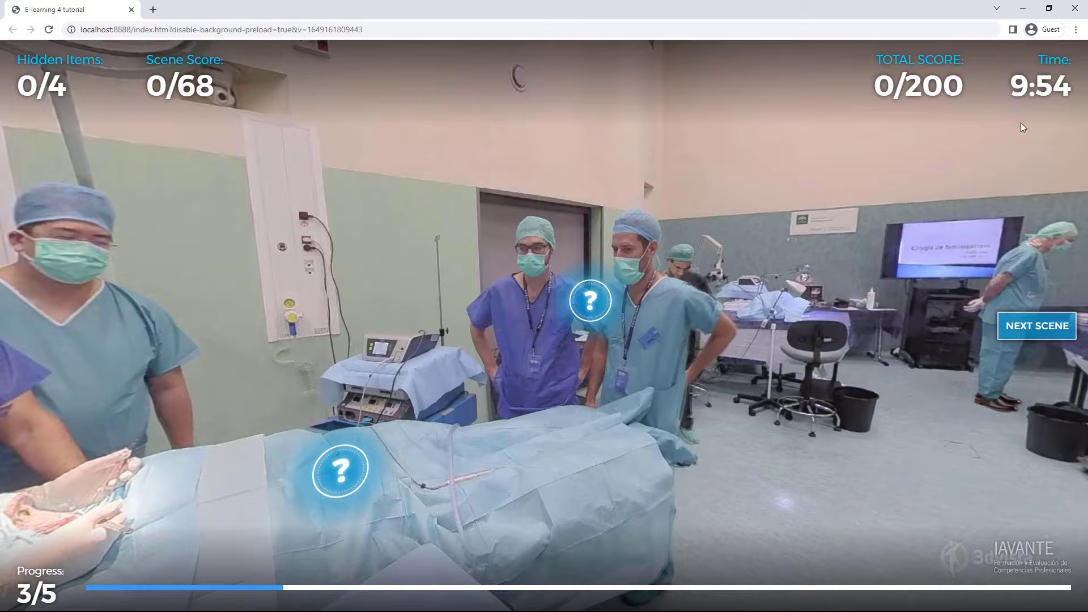
# Open the upper quiz hotspot in the preview, play its video, and answer option B.
pyautogui.click(590, 300)
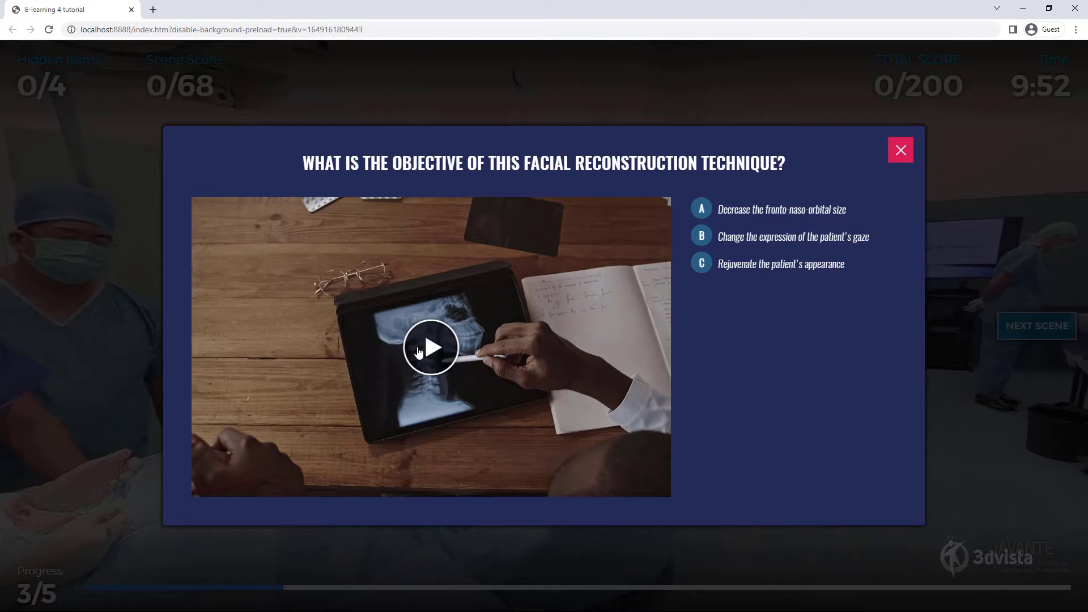
pyautogui.click(429, 350)
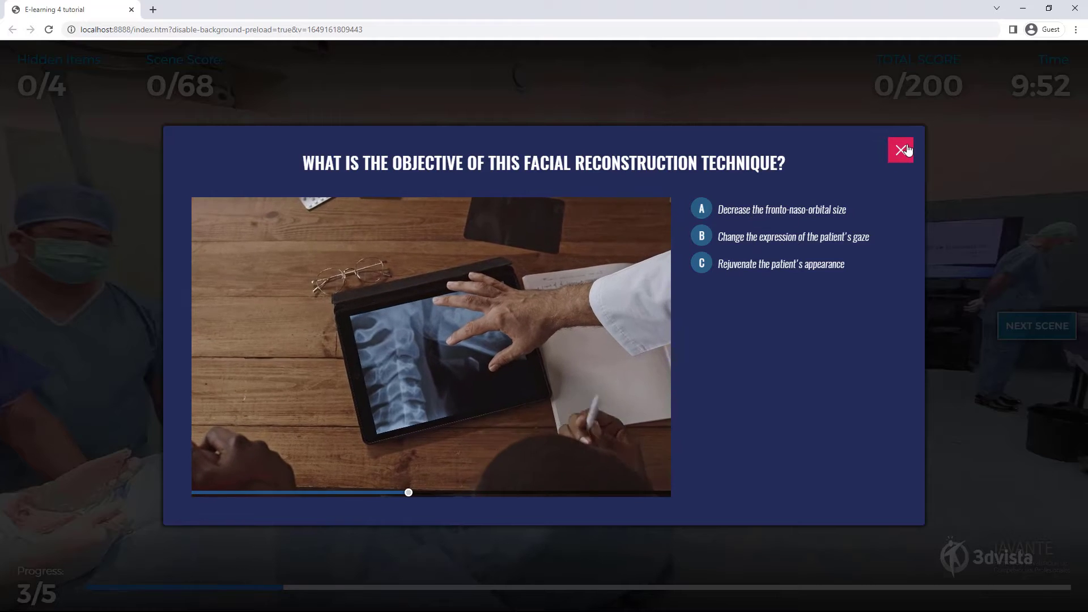
pyautogui.click(701, 235)
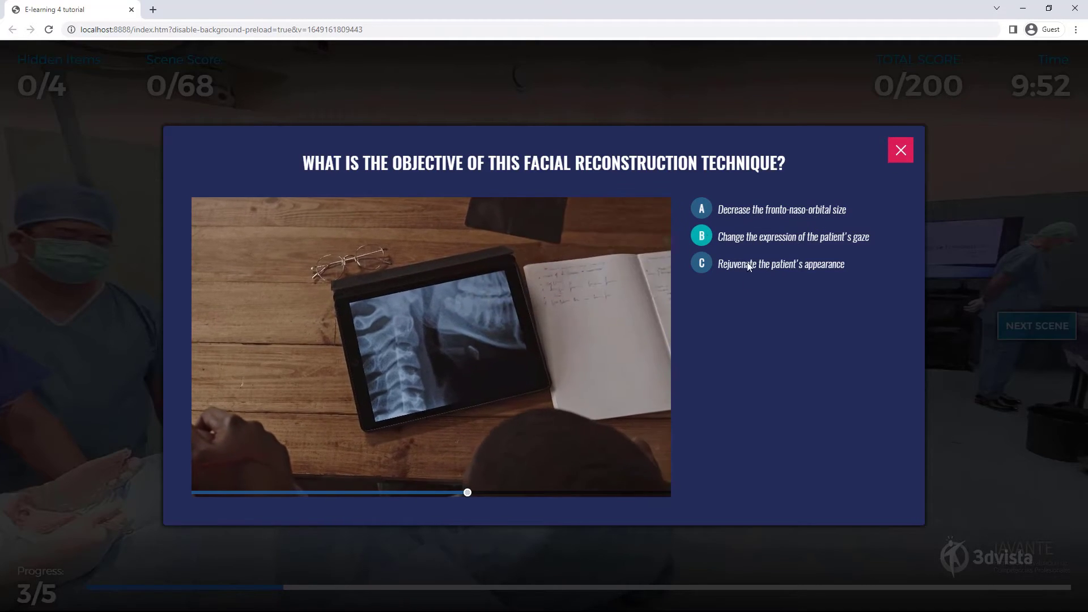